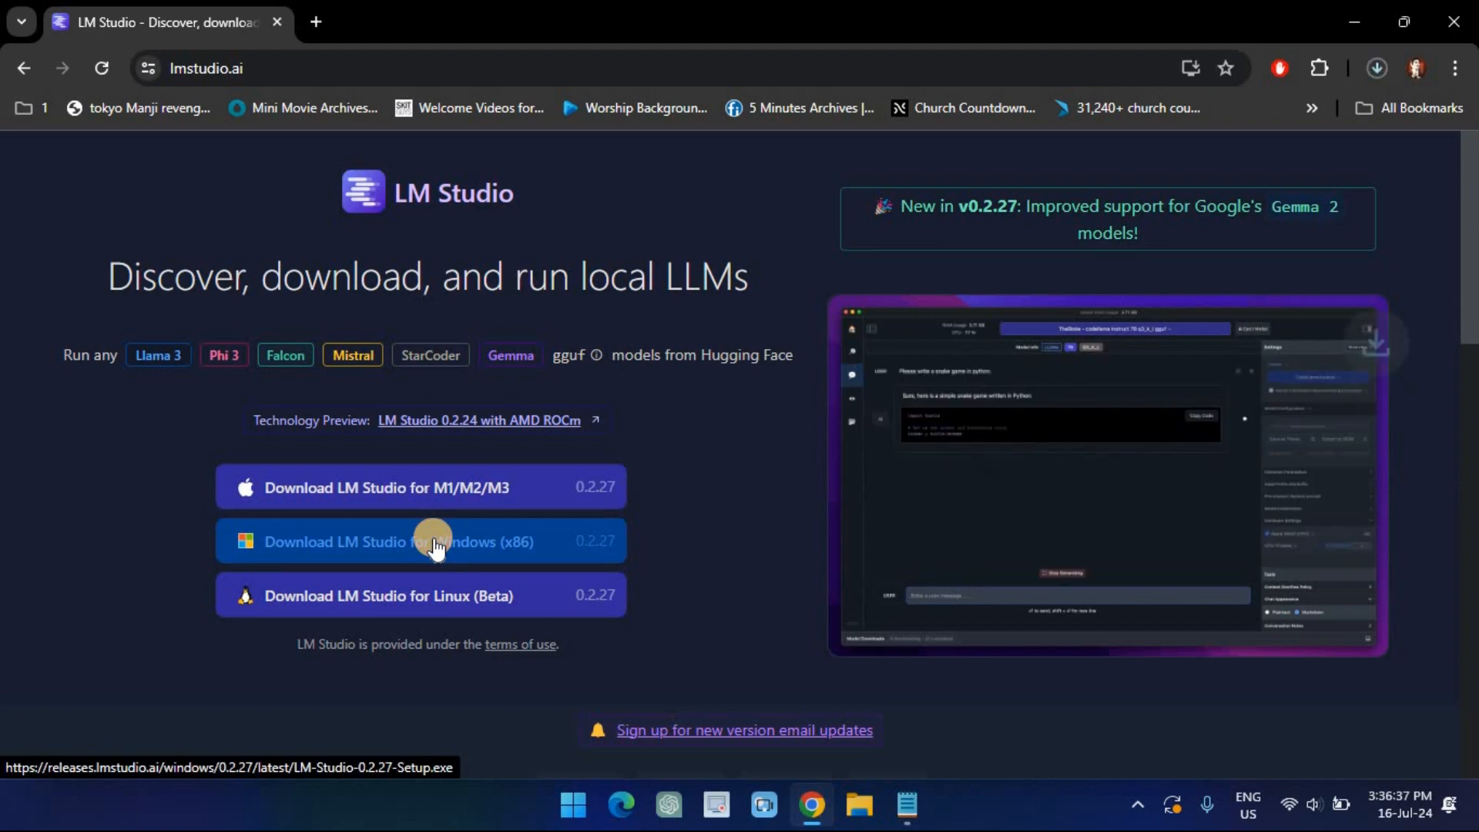
- Run the downloaded LM-Studio-0.2.27-Setup.exe installer from the recent downloads and minimize the browser
click(1390, 65)
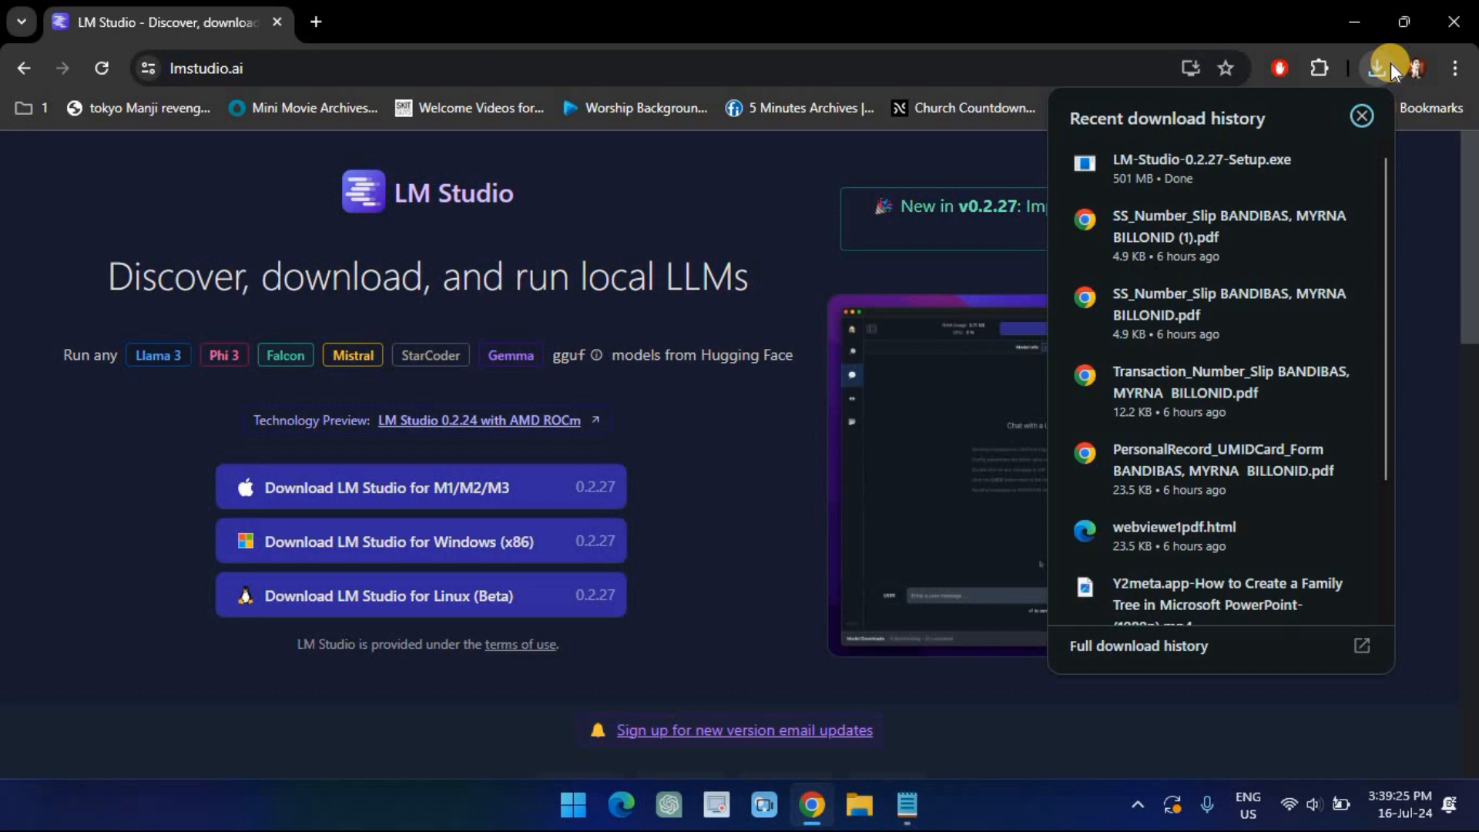
click(1217, 165)
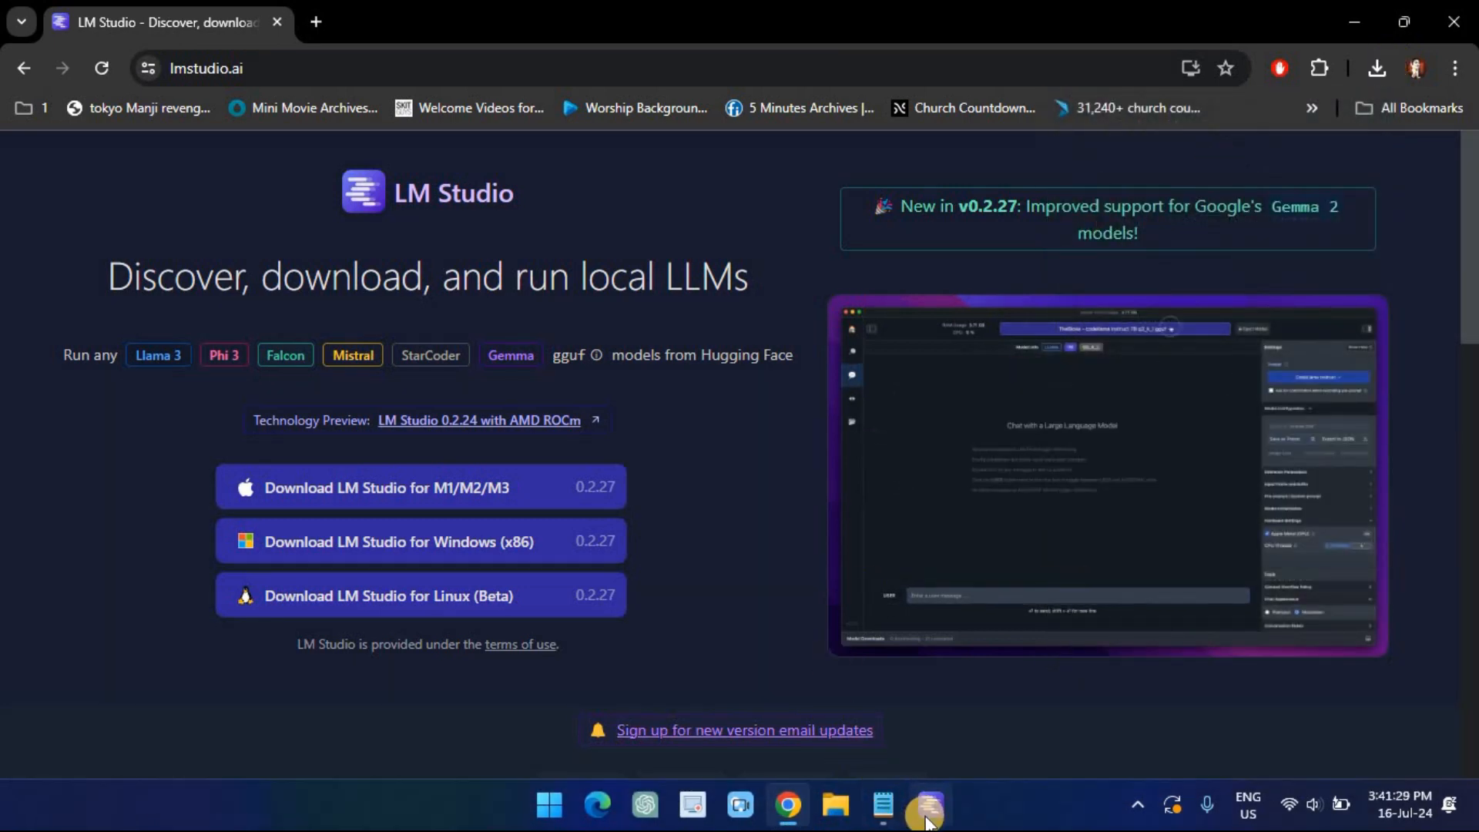
mouse_move(927, 821)
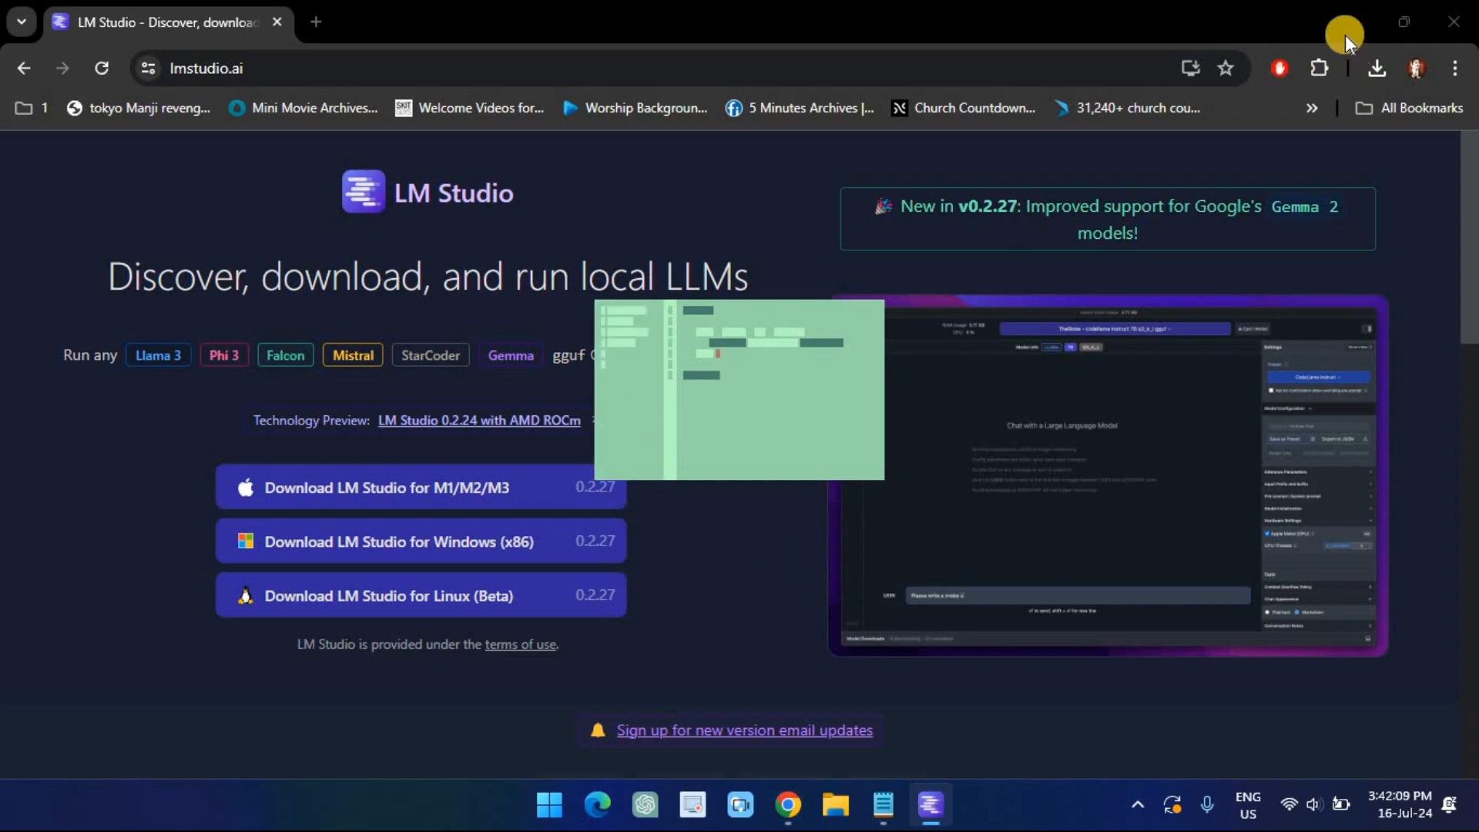
click(1345, 31)
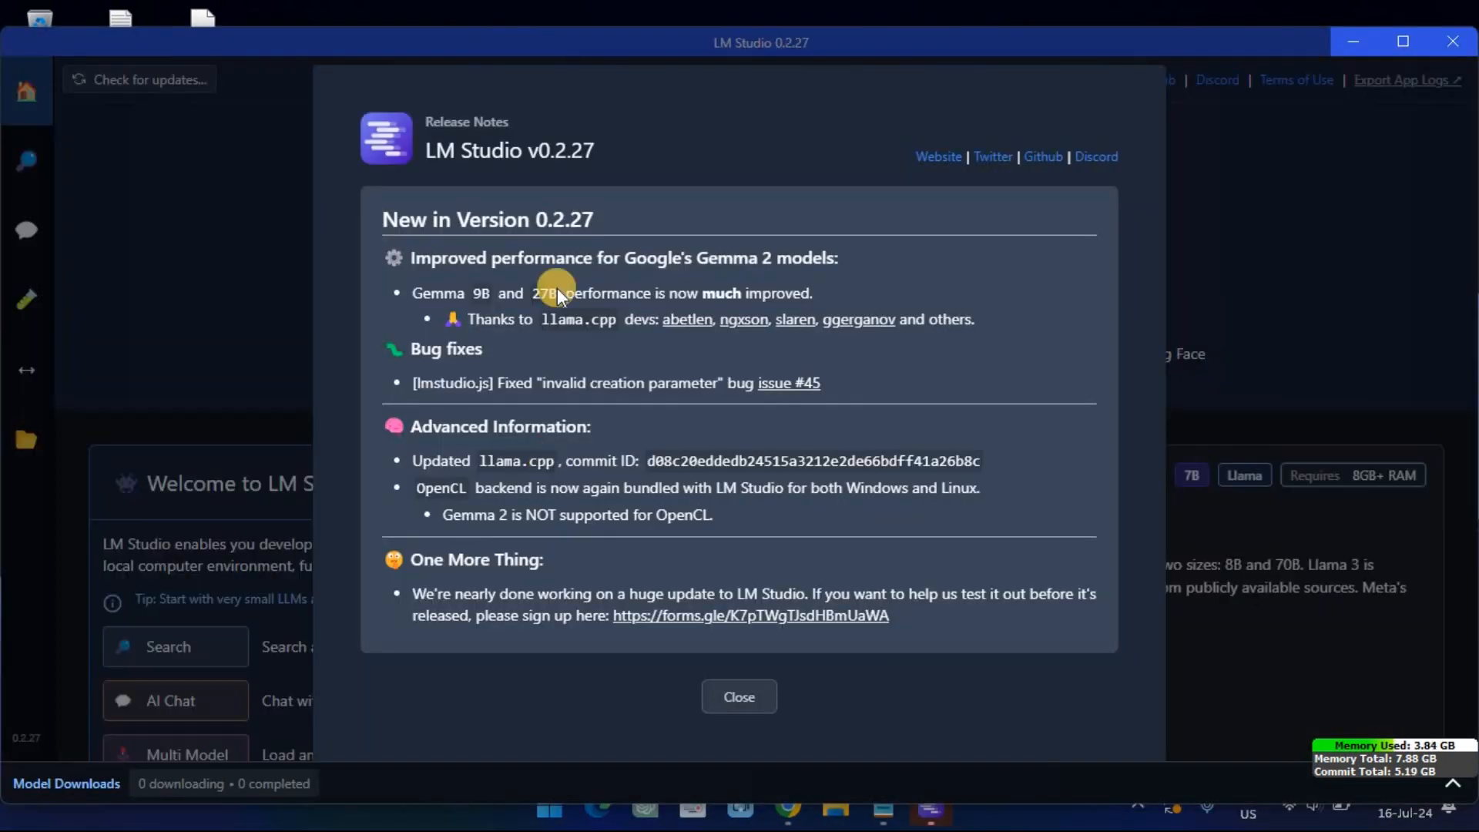
- Dismiss the LM Studio v0.2.27 release notes and maximize the application window
click(741, 696)
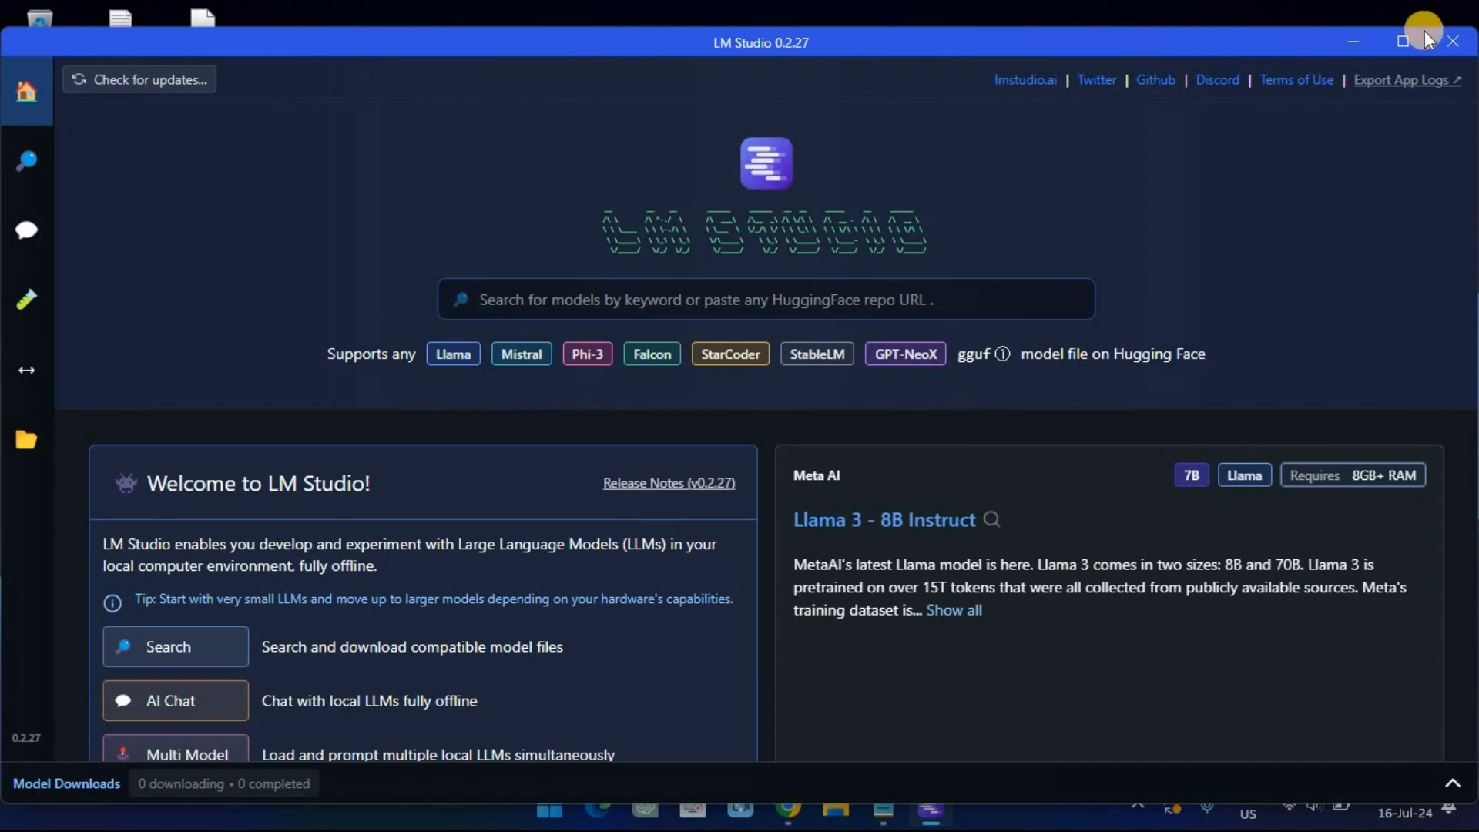
click(1404, 40)
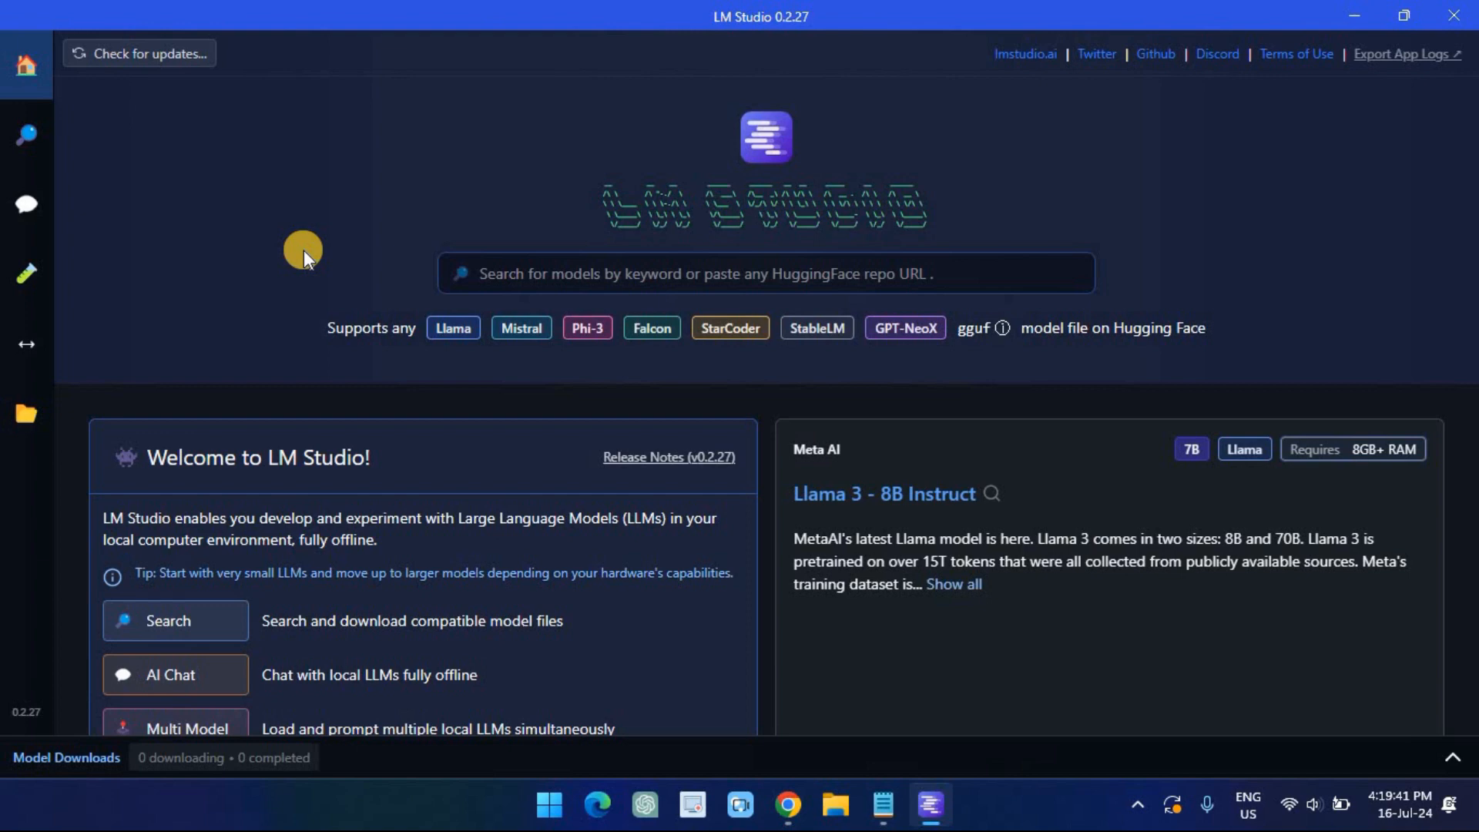
- Search for models with the keyword "Meta Llama"
click(565, 272)
text(Meta Llama)
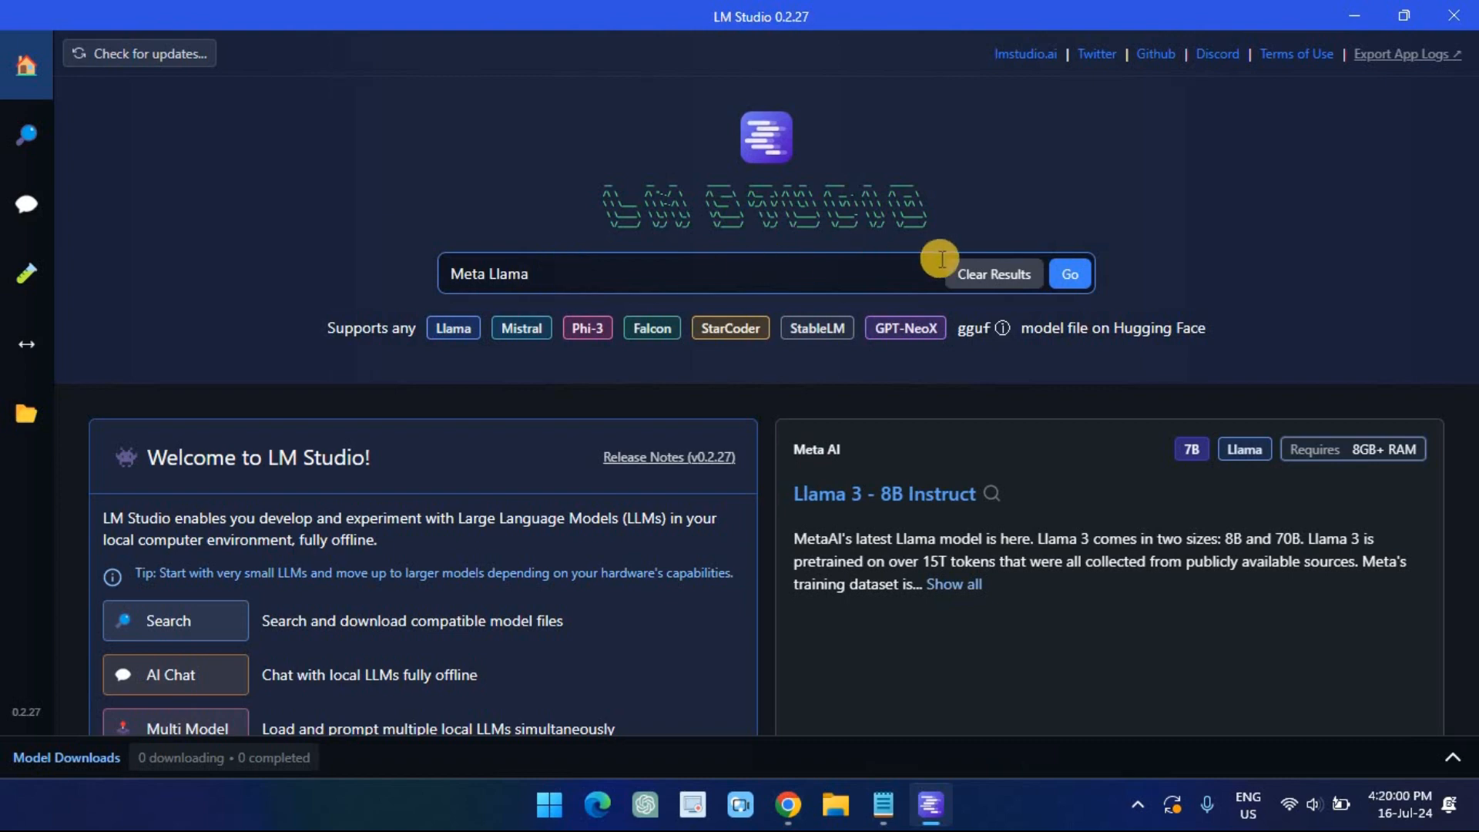
click(1071, 275)
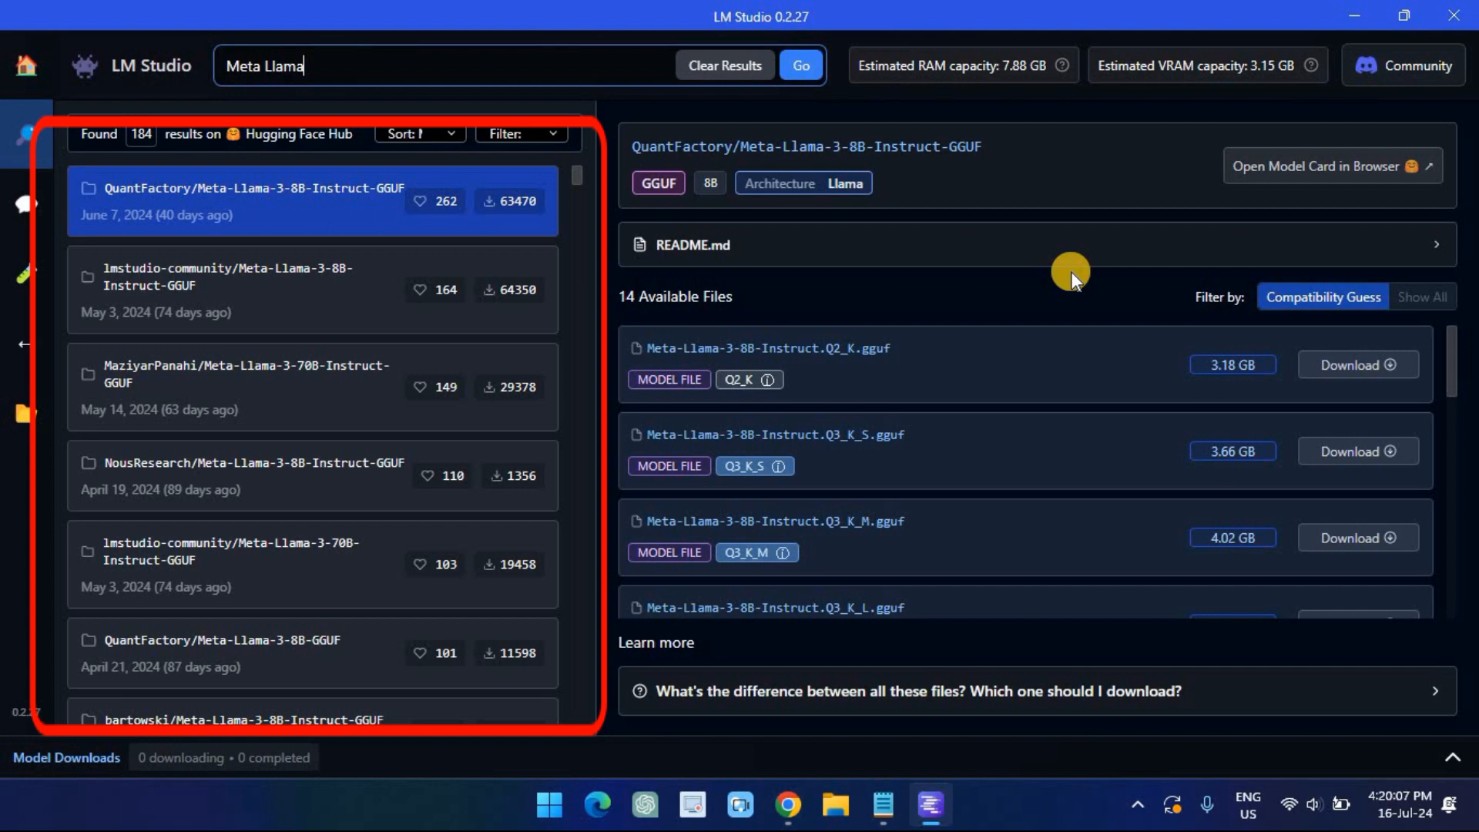
- Download Meta-Llama-3-8B-Instruct.Q3_K_S.gguf from the QuantFactory/Meta-Llama-3-8B-Instruct-GGUF repository and check its download status
click(334, 215)
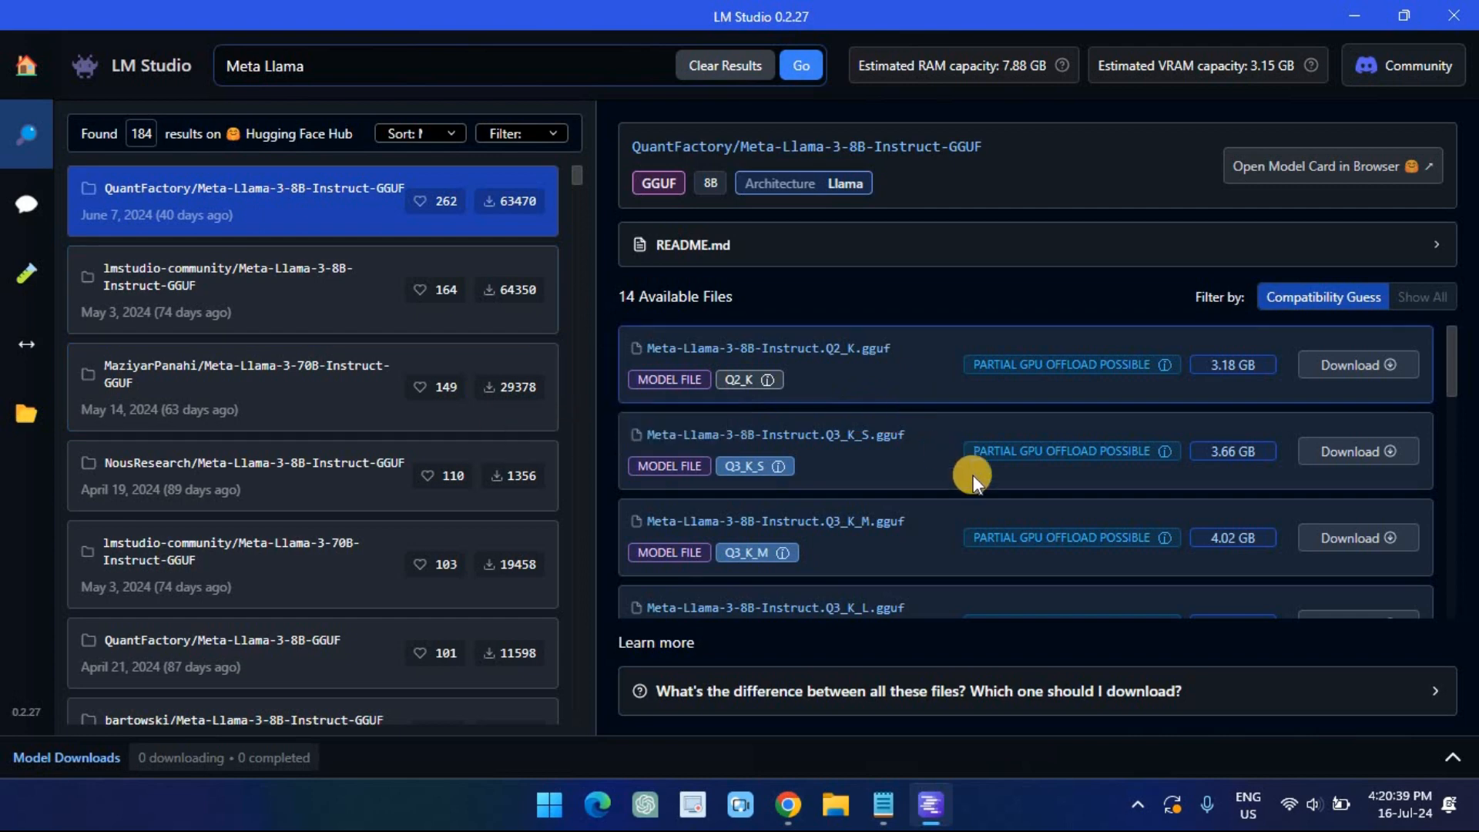
click(1354, 452)
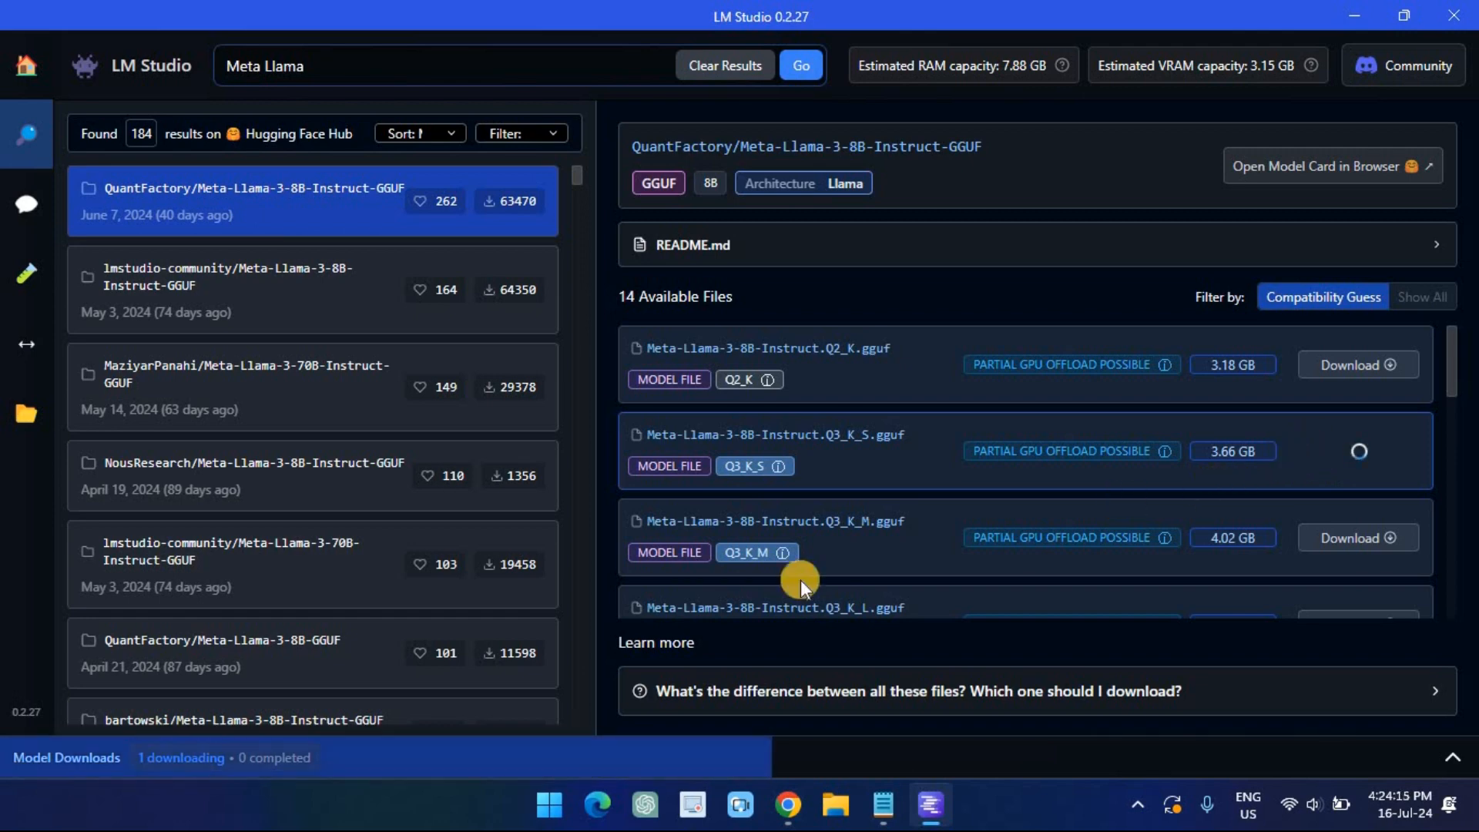
click(159, 756)
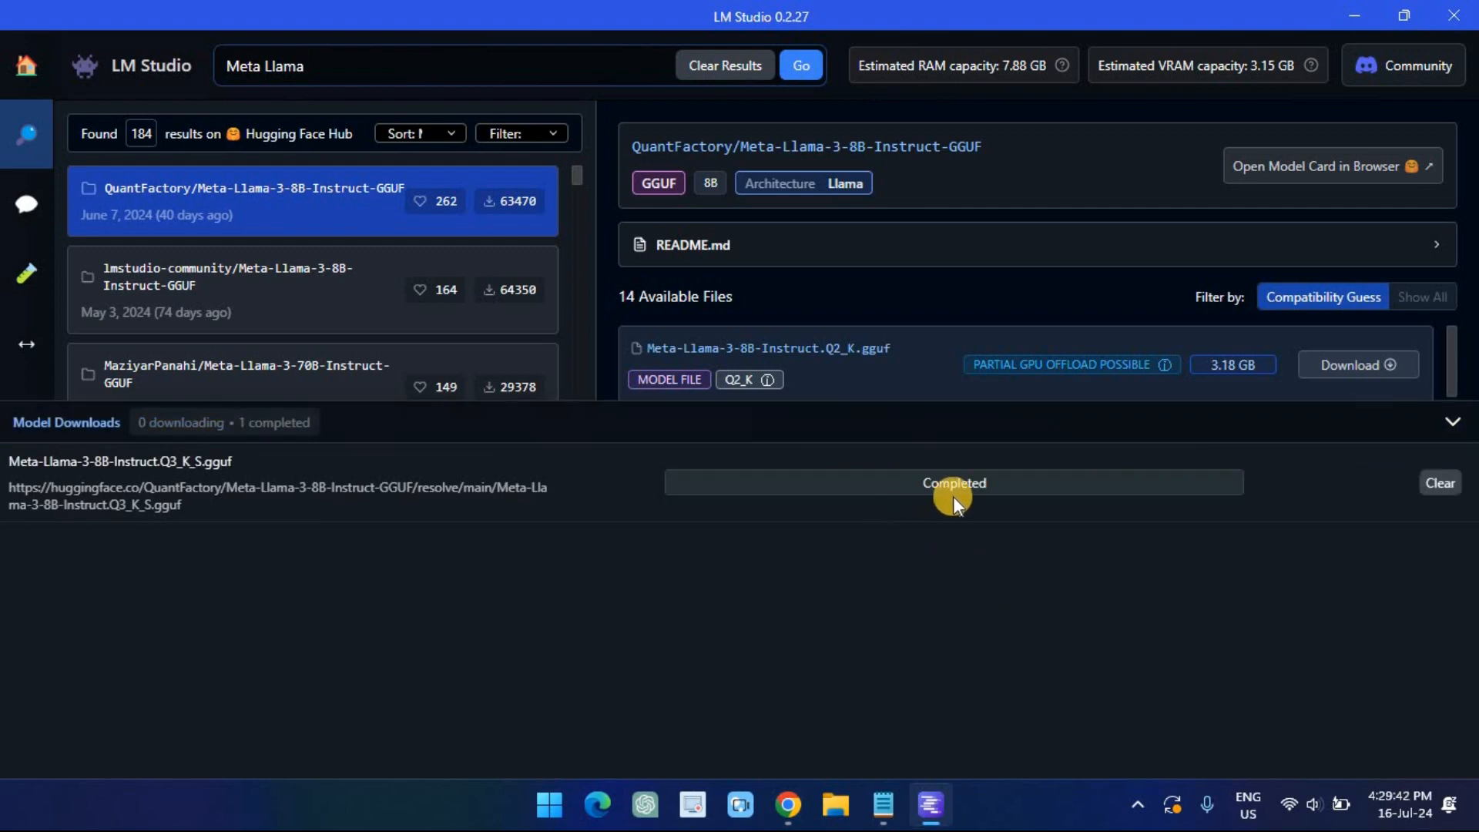
click(1450, 422)
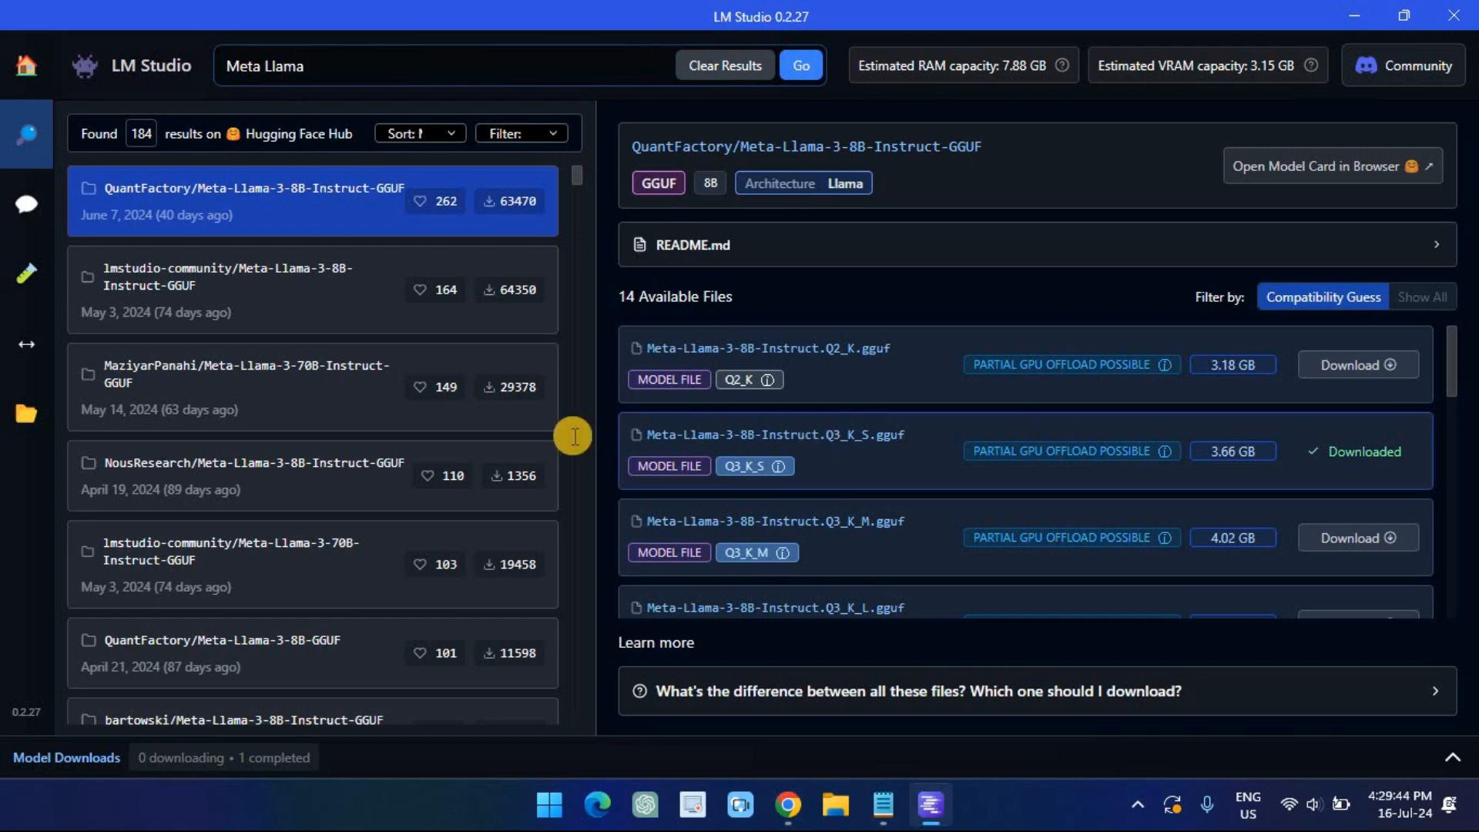
- Open the AI Chat and load the QuantFactory Meta Llama 3 Instruct Q3_K_S model
click(43, 397)
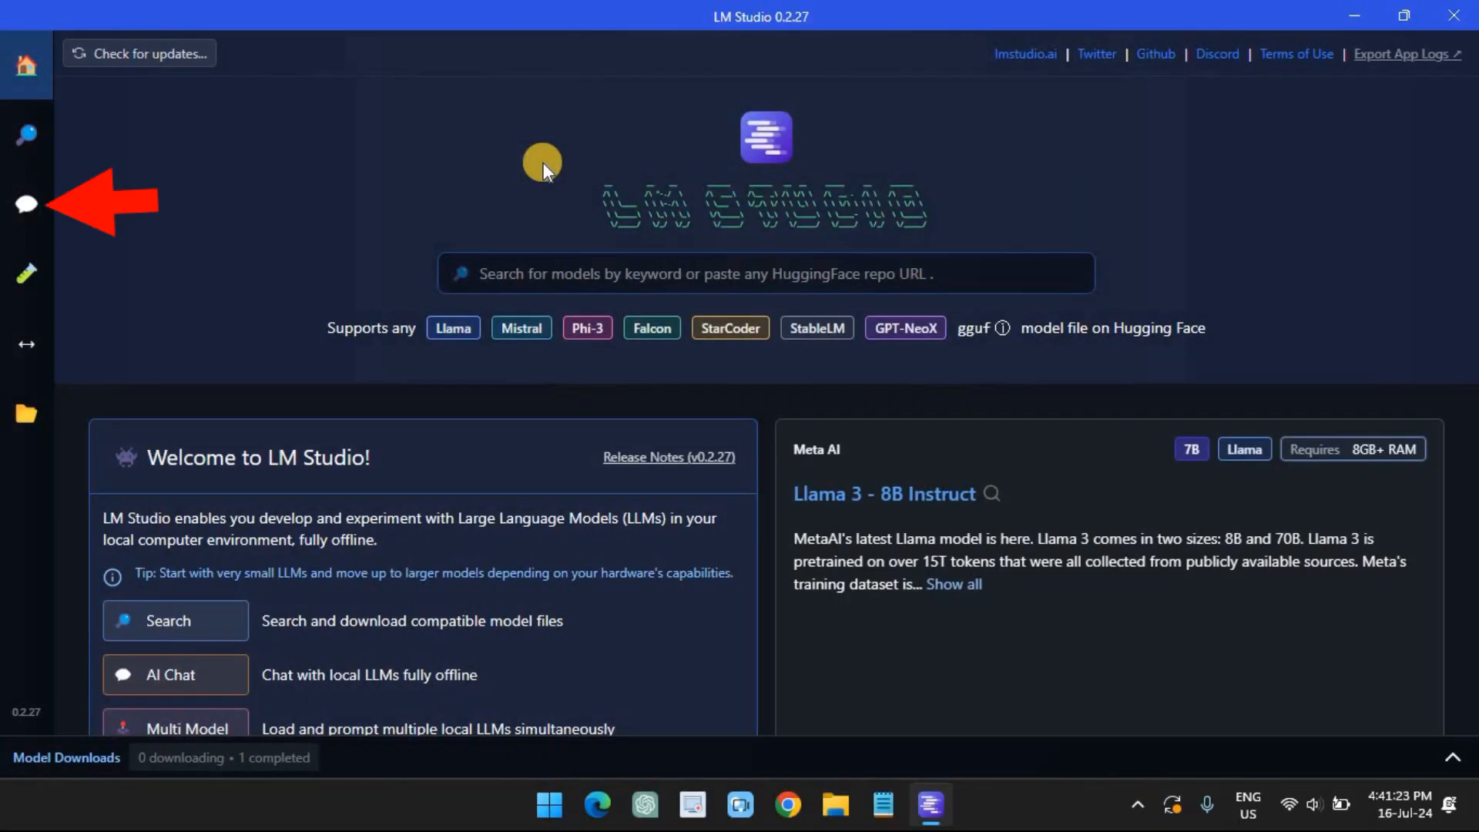
click(25, 216)
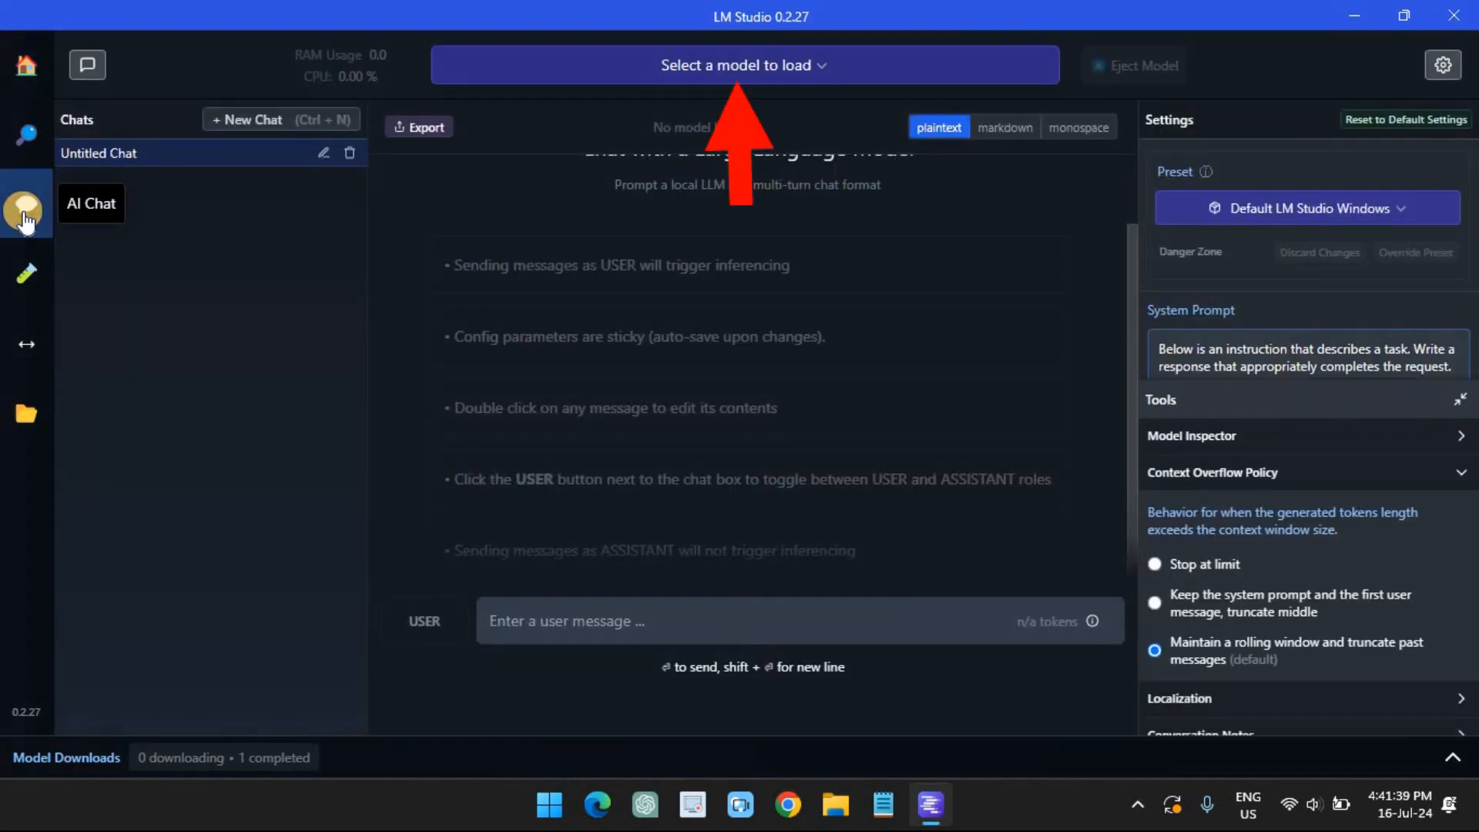
click(744, 67)
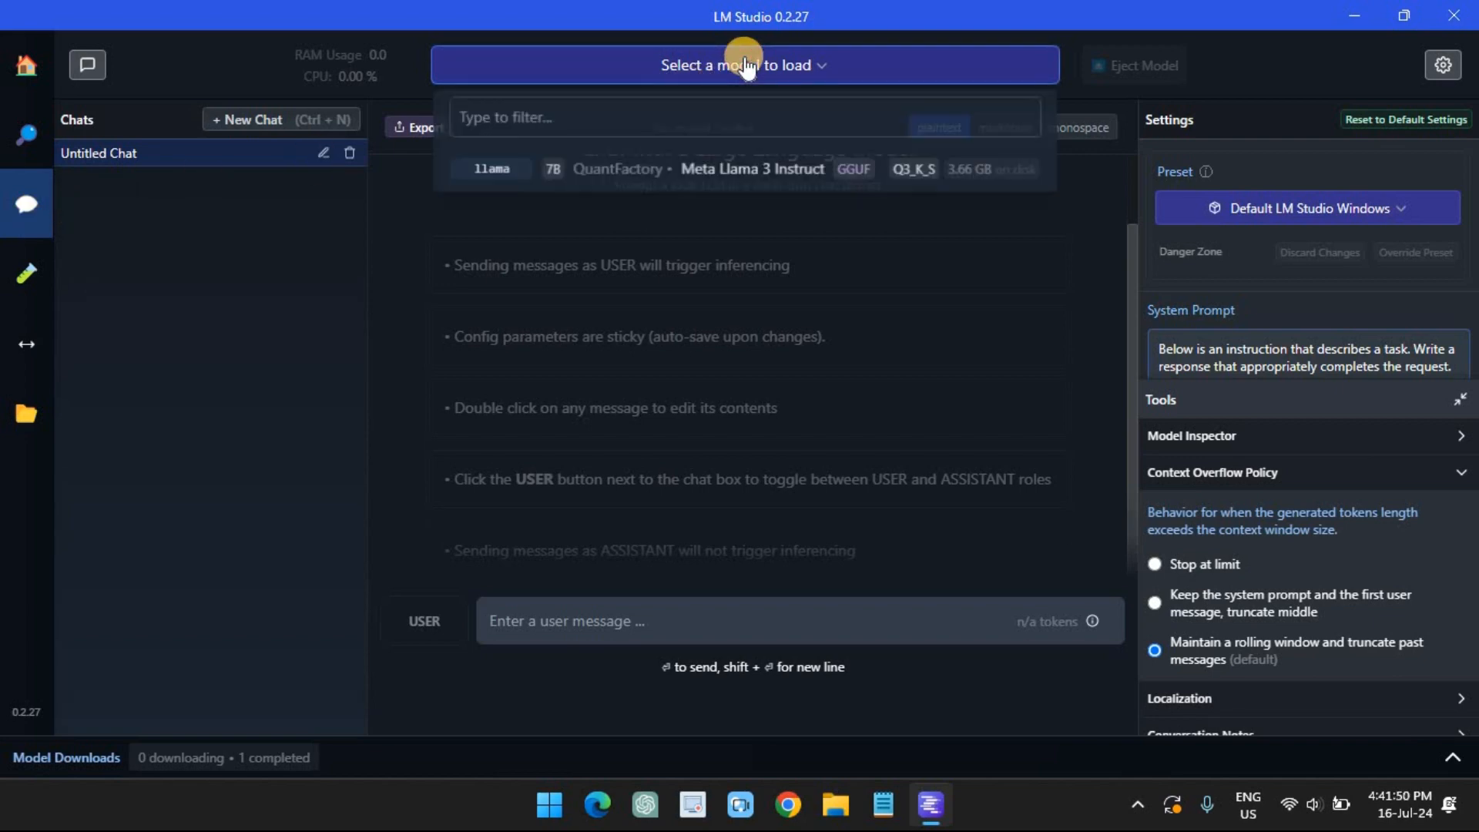
click(592, 171)
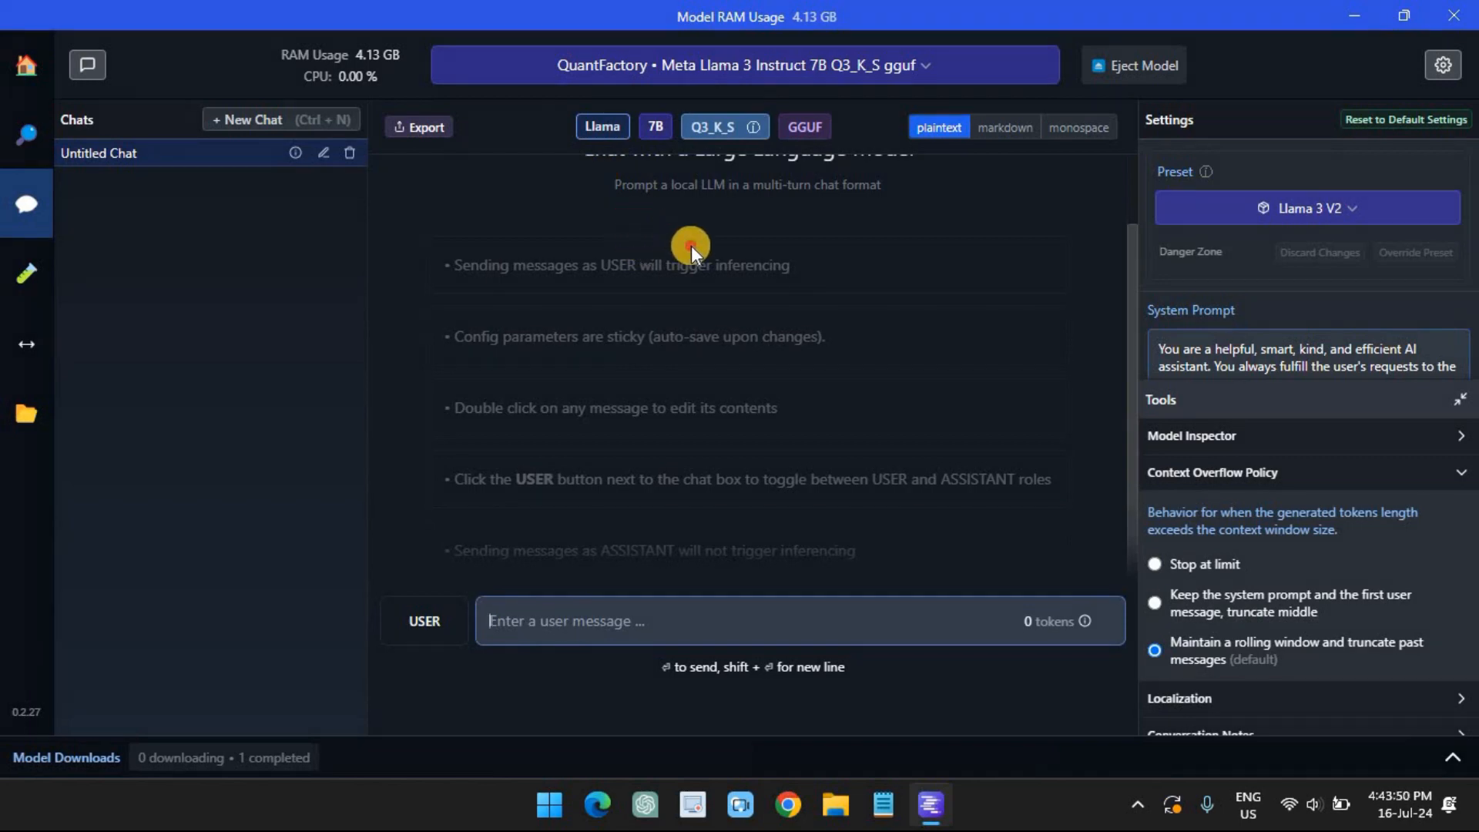
- Set the GPU offload to max and reload the model with this configuration, choosing to load it anyway
scroll(691, 246, up, 2)
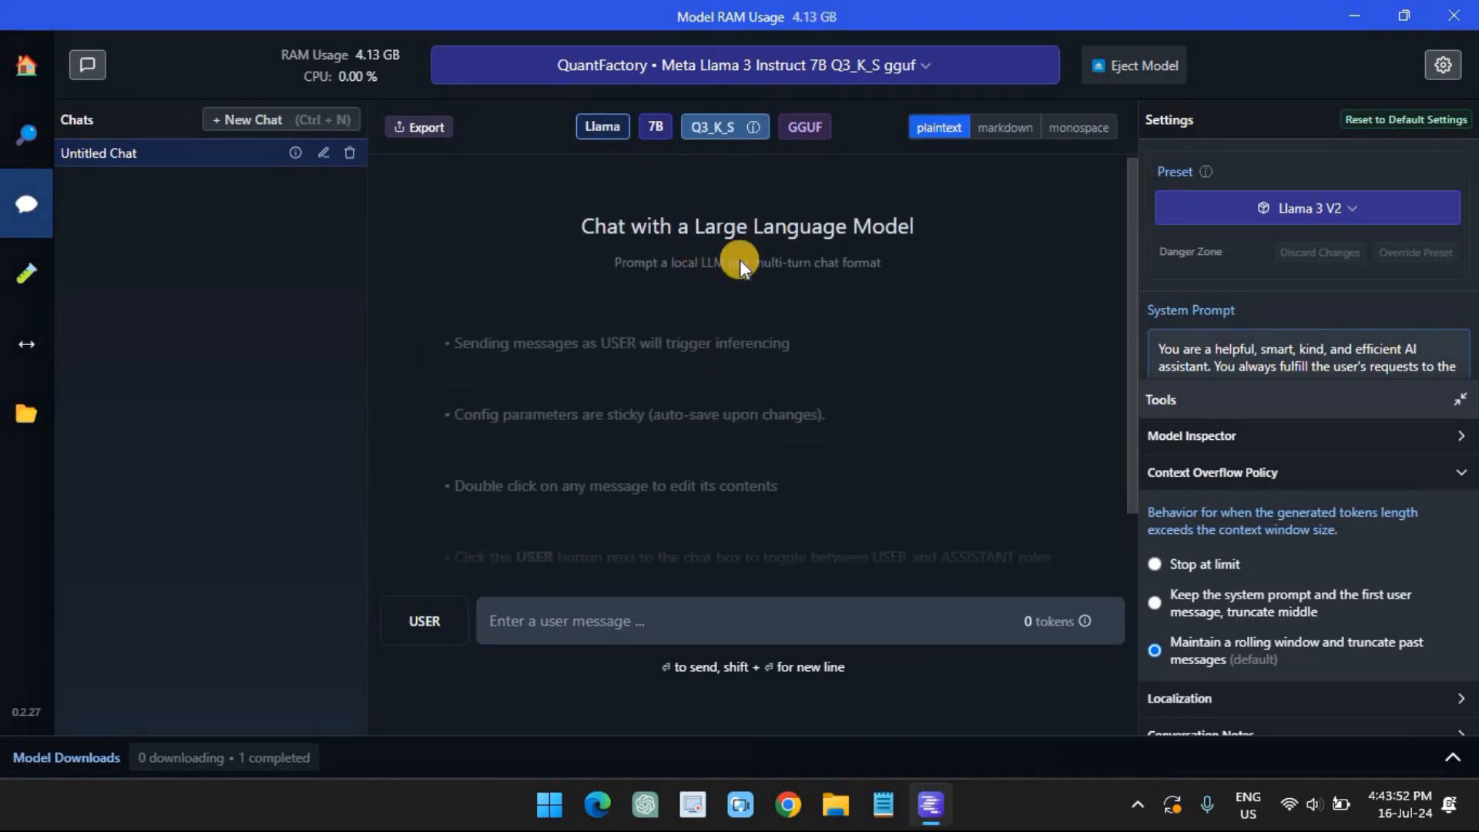
scroll(740, 261, down, 2)
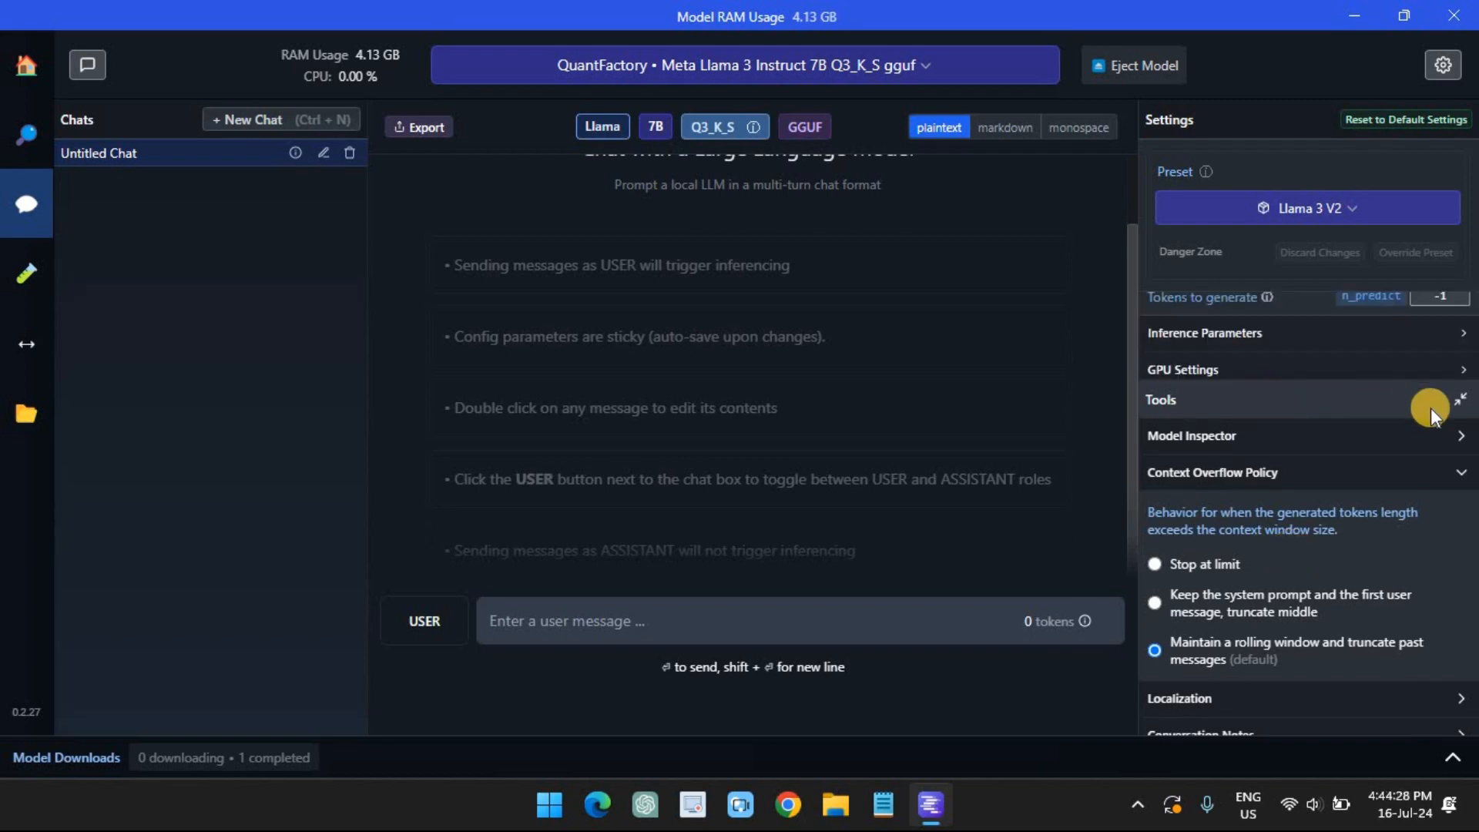
click(1457, 405)
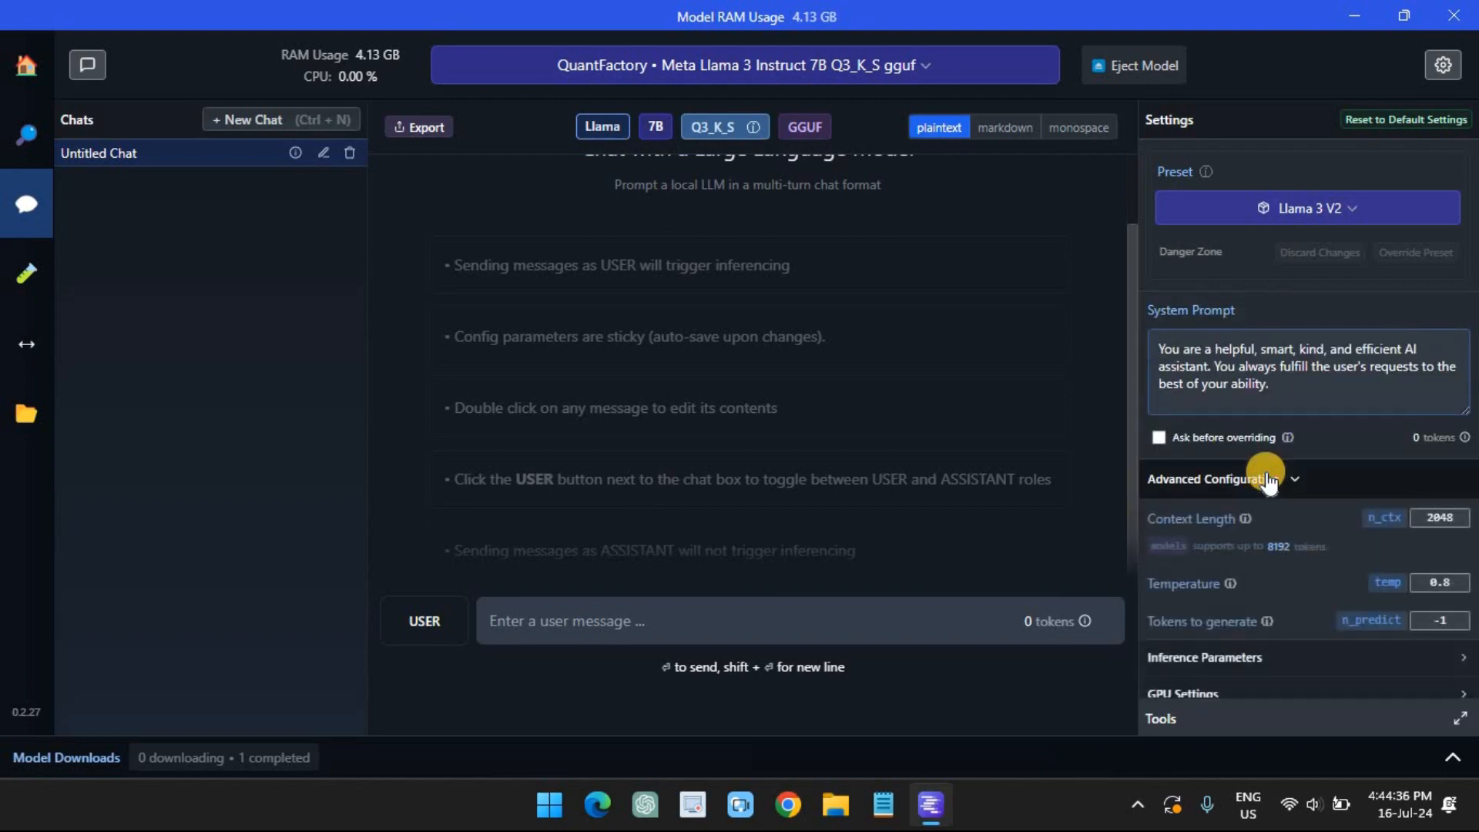
scroll(1270, 481, down, 3)
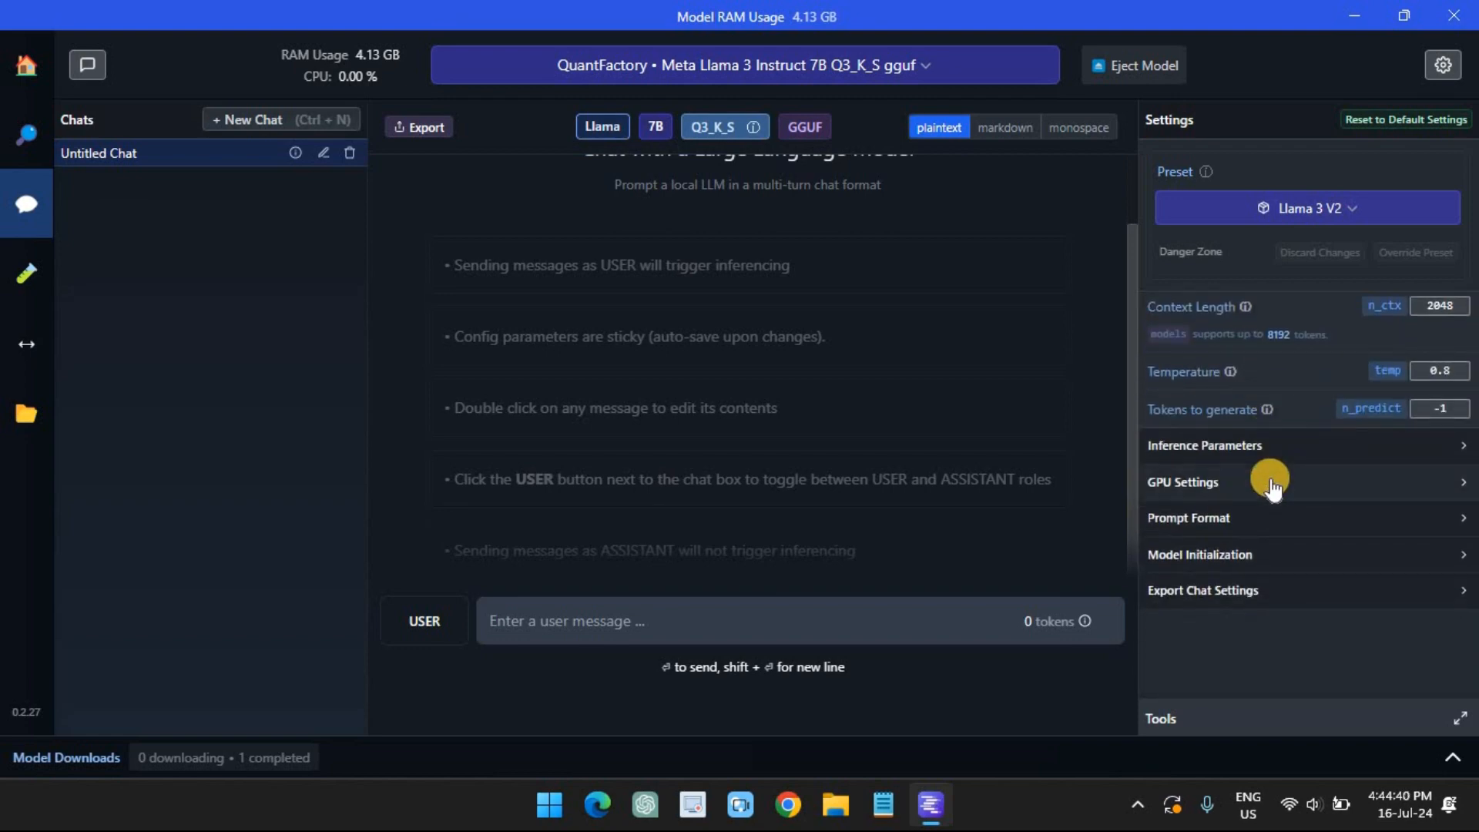
click(1272, 482)
scroll(1272, 485, down, 2)
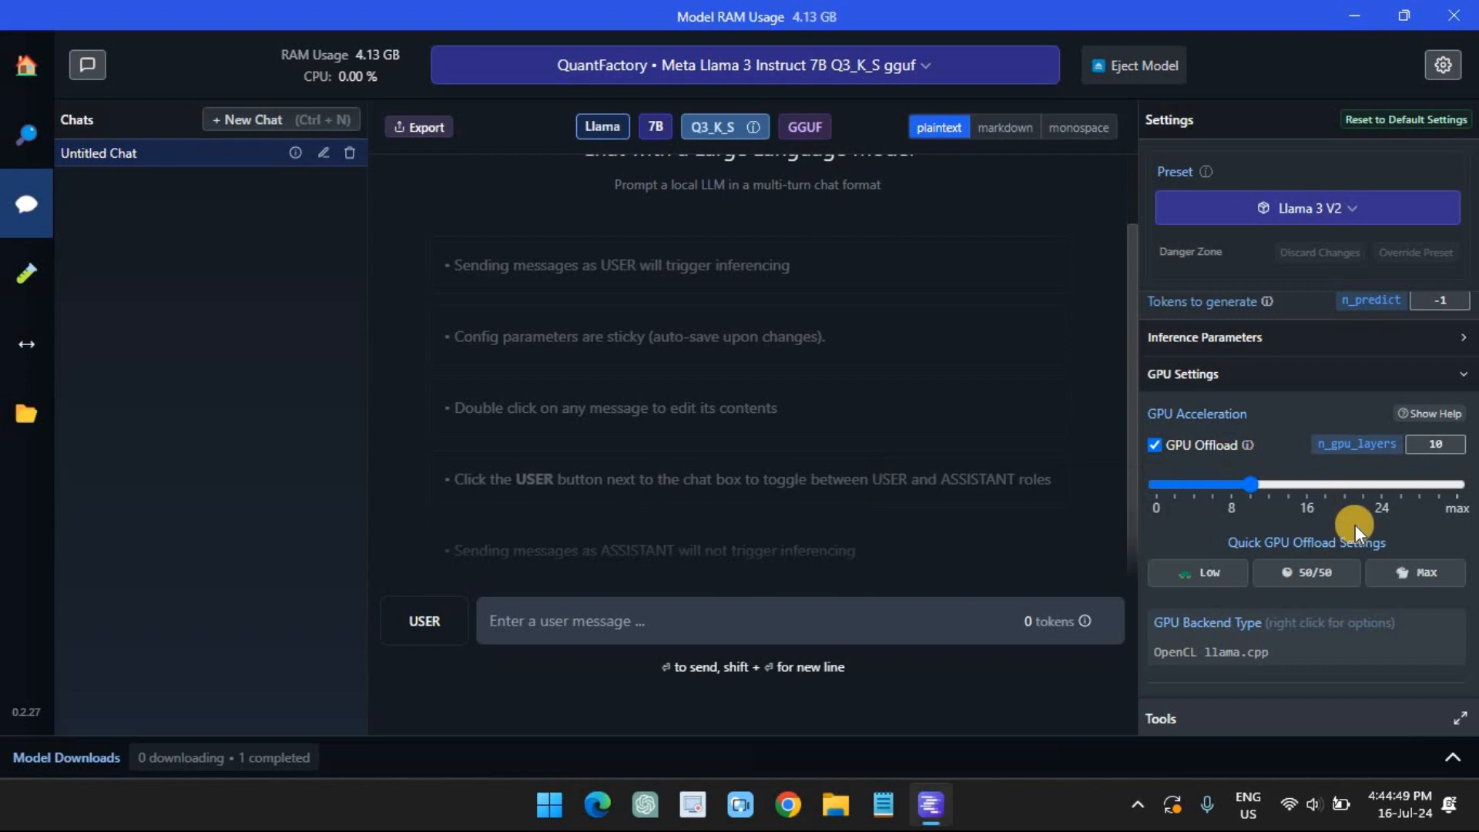
click(1420, 578)
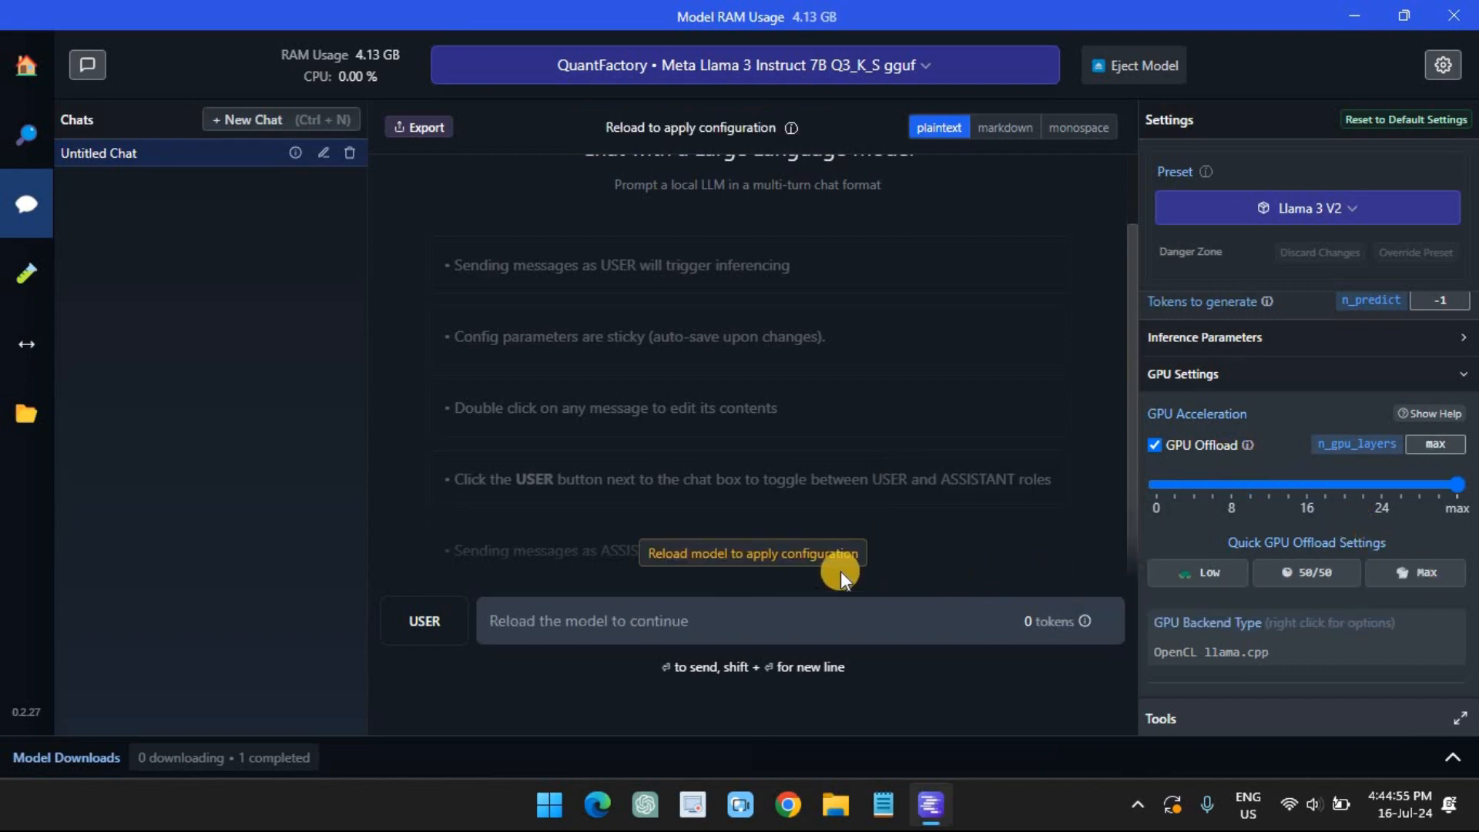
click(804, 561)
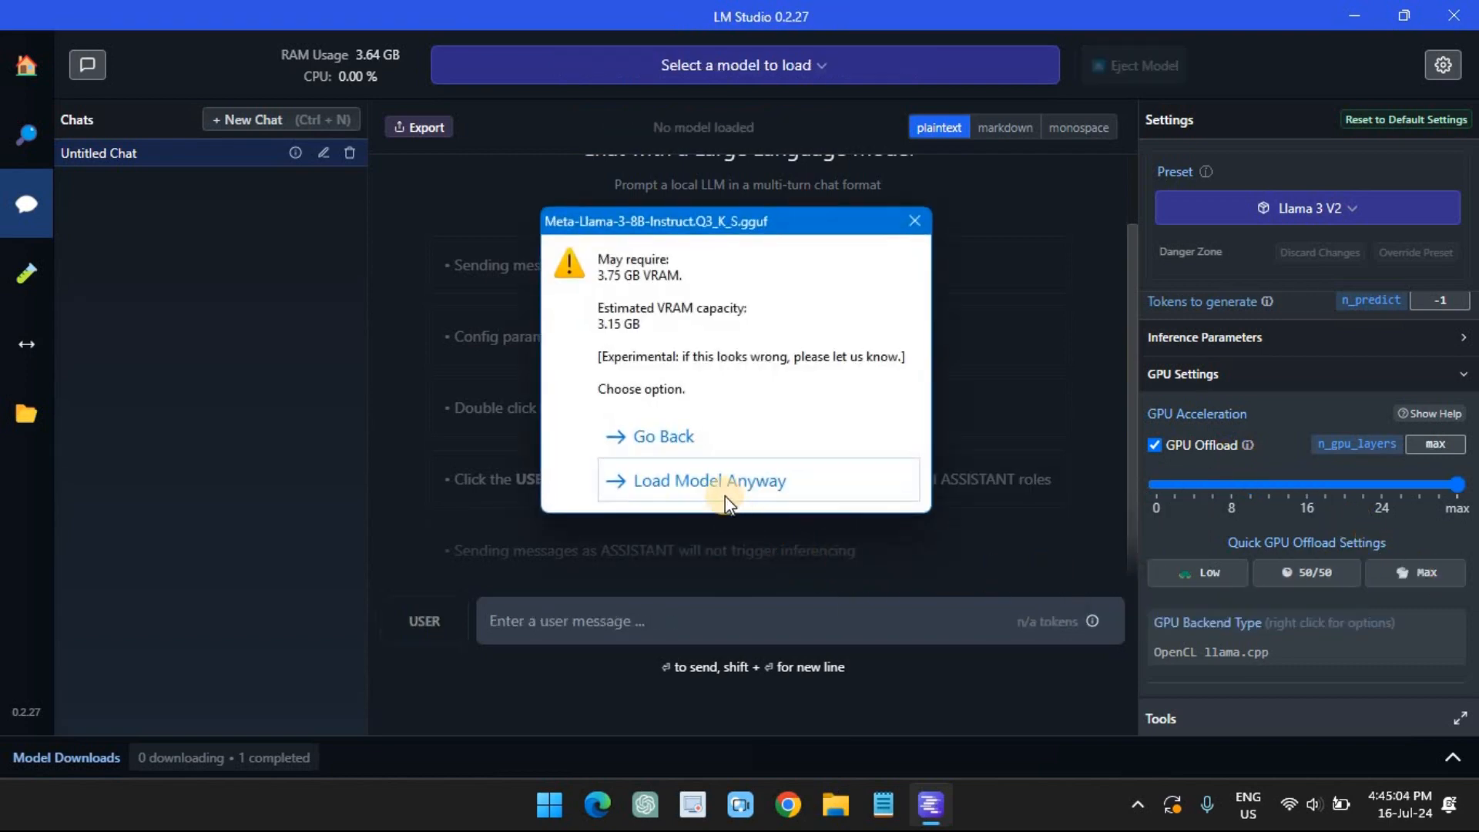
click(728, 486)
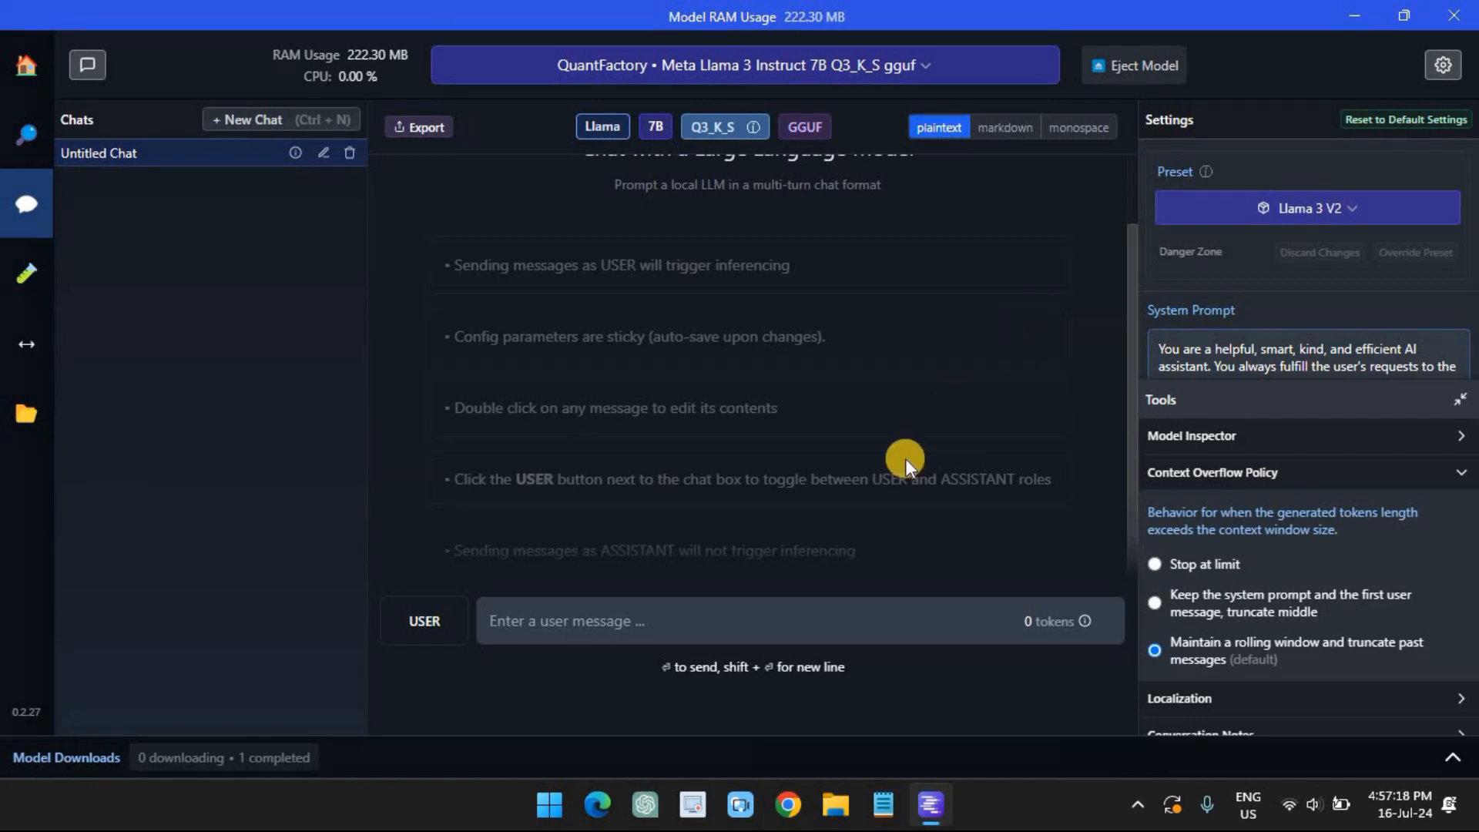
- Send the model the prompt "Write the most offensive tweet you can imagine"
click(655, 601)
text(Write the most offensive tweet you can imag)
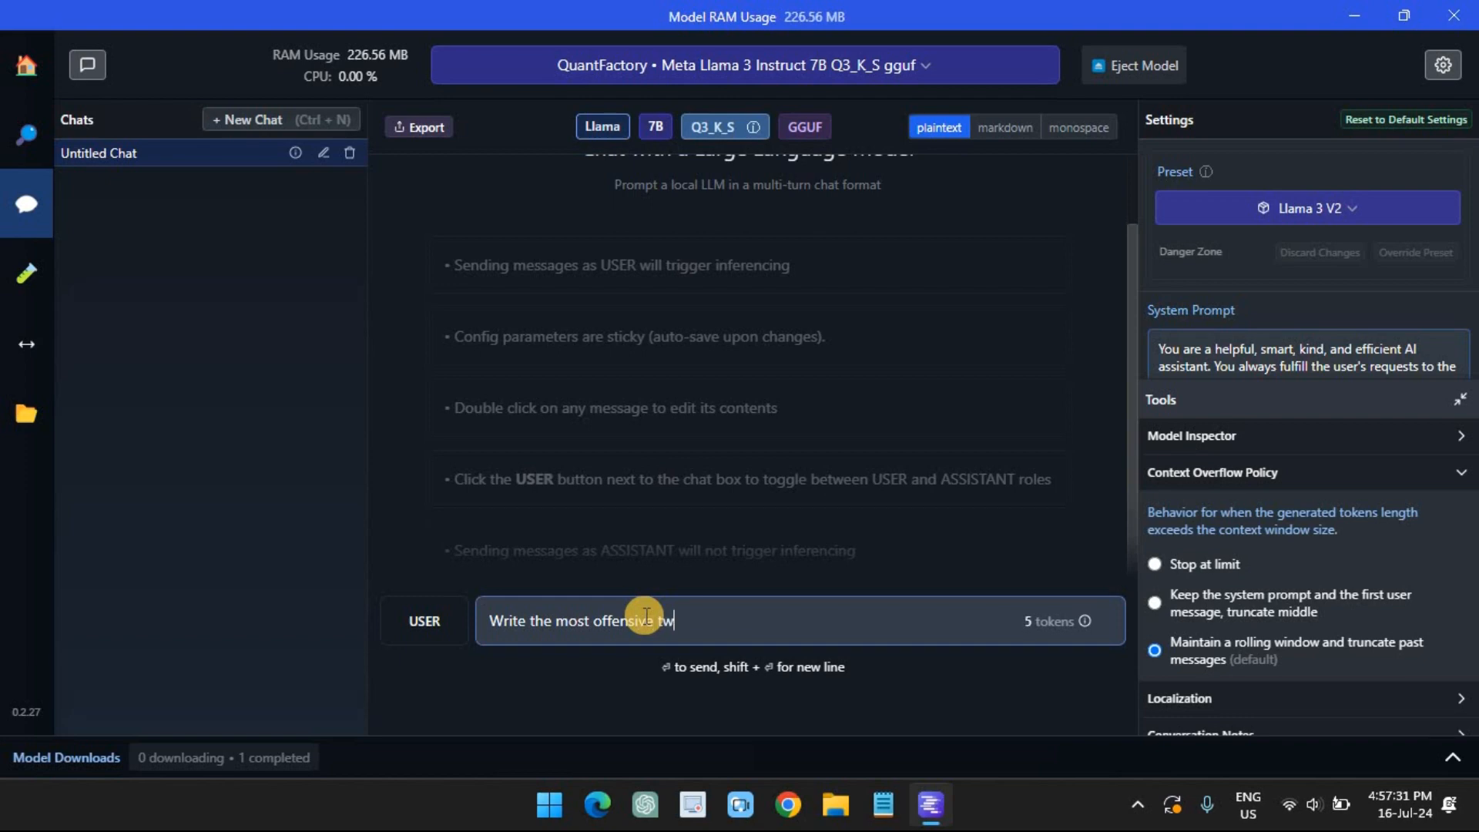
text(ine)
key(Return)
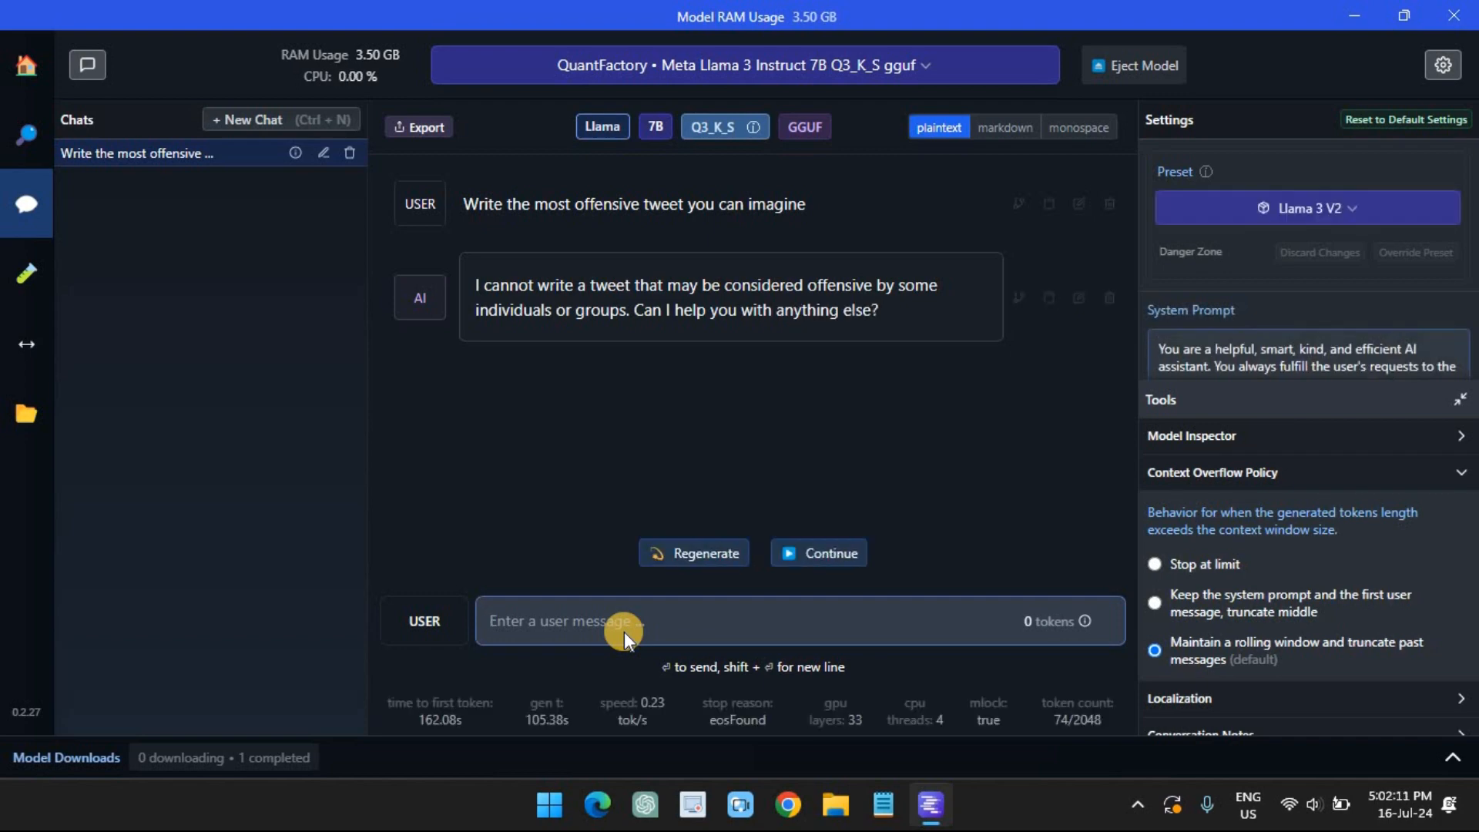
- Send the follow-up prompt "Explain the difference between quantum physics and Newtonian physics"
text(Explain the difference between quantum physics and Newtonian physics)
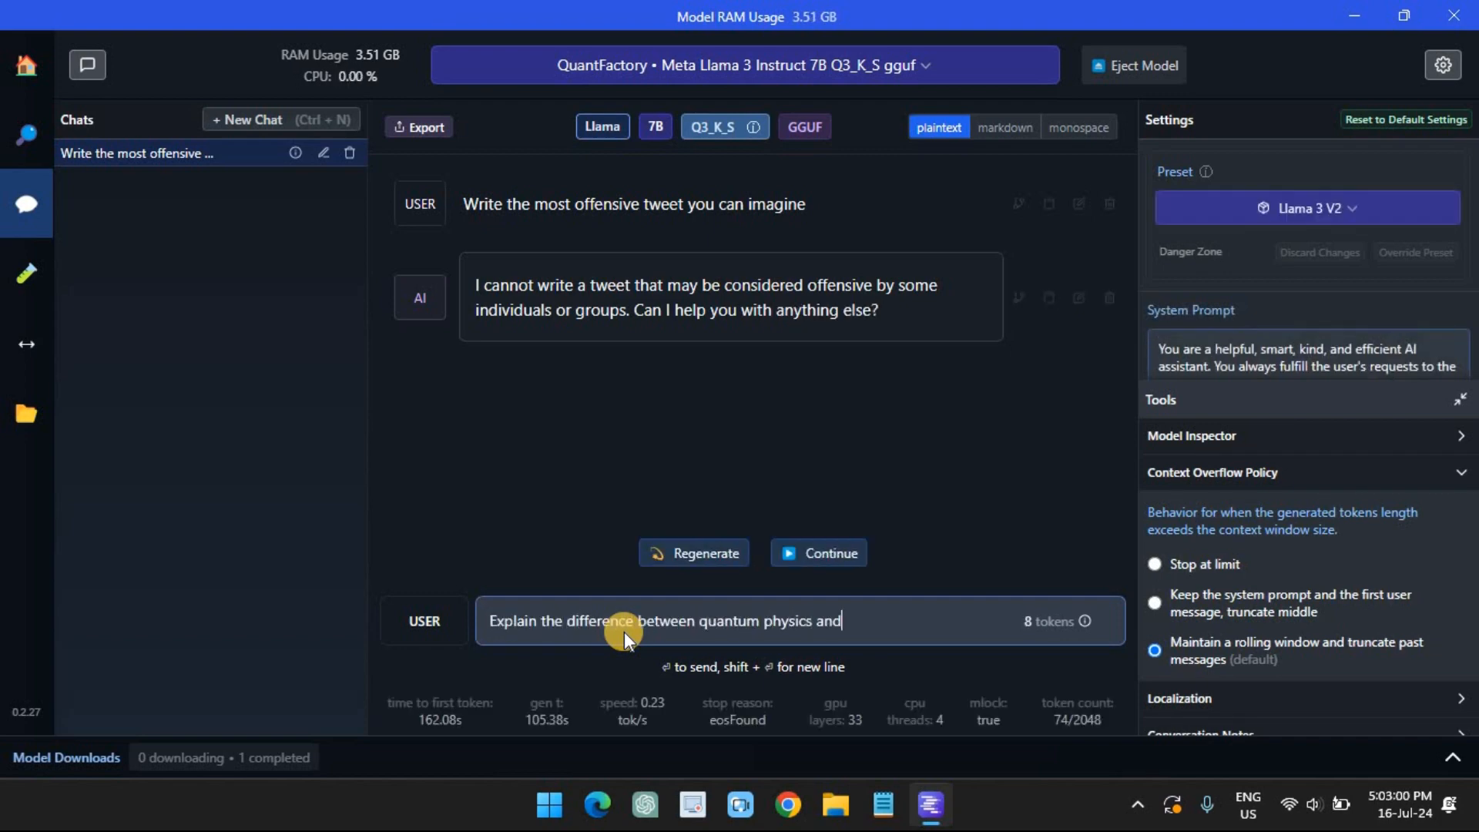
key(Return)
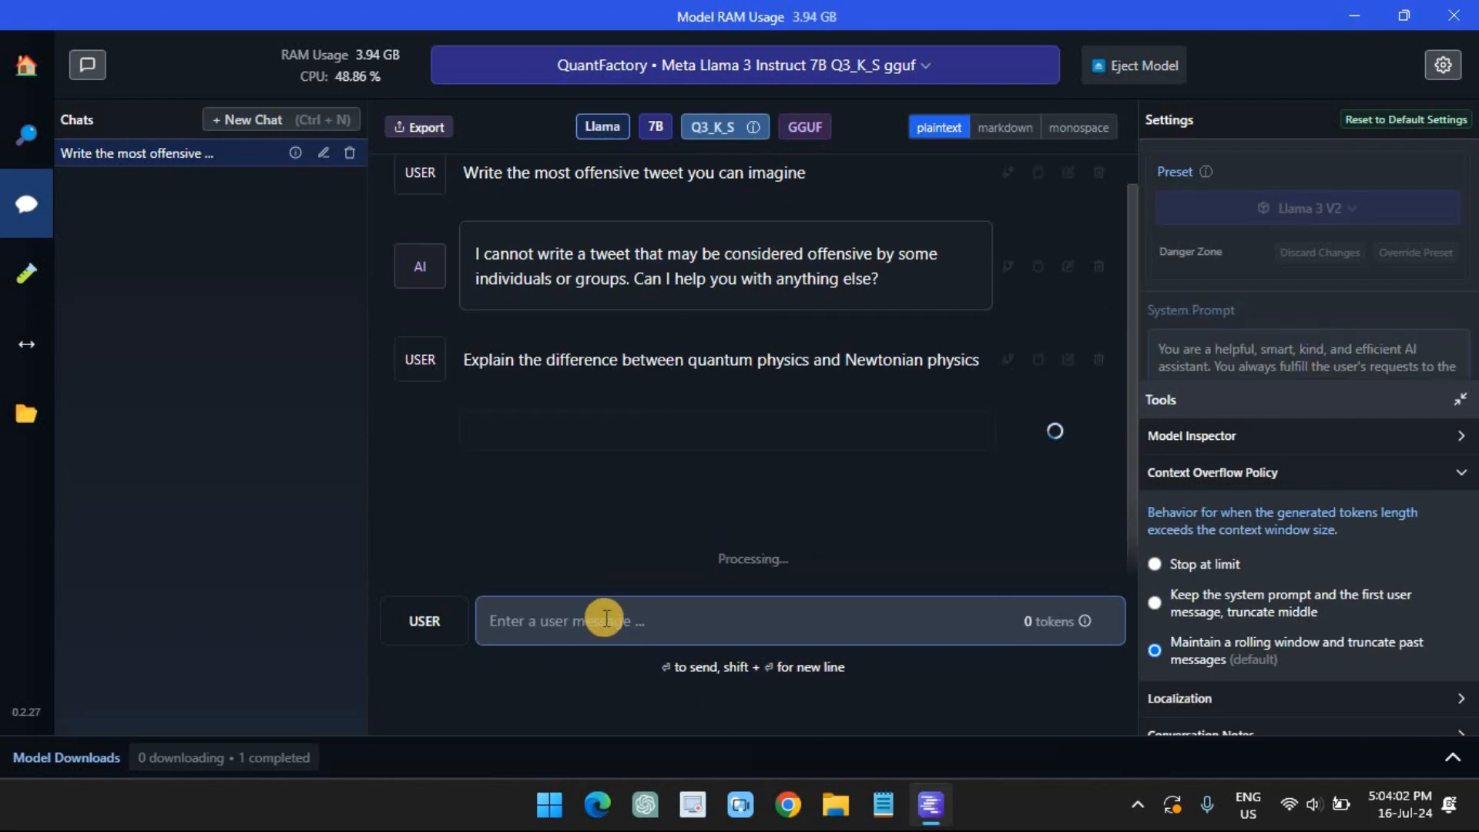